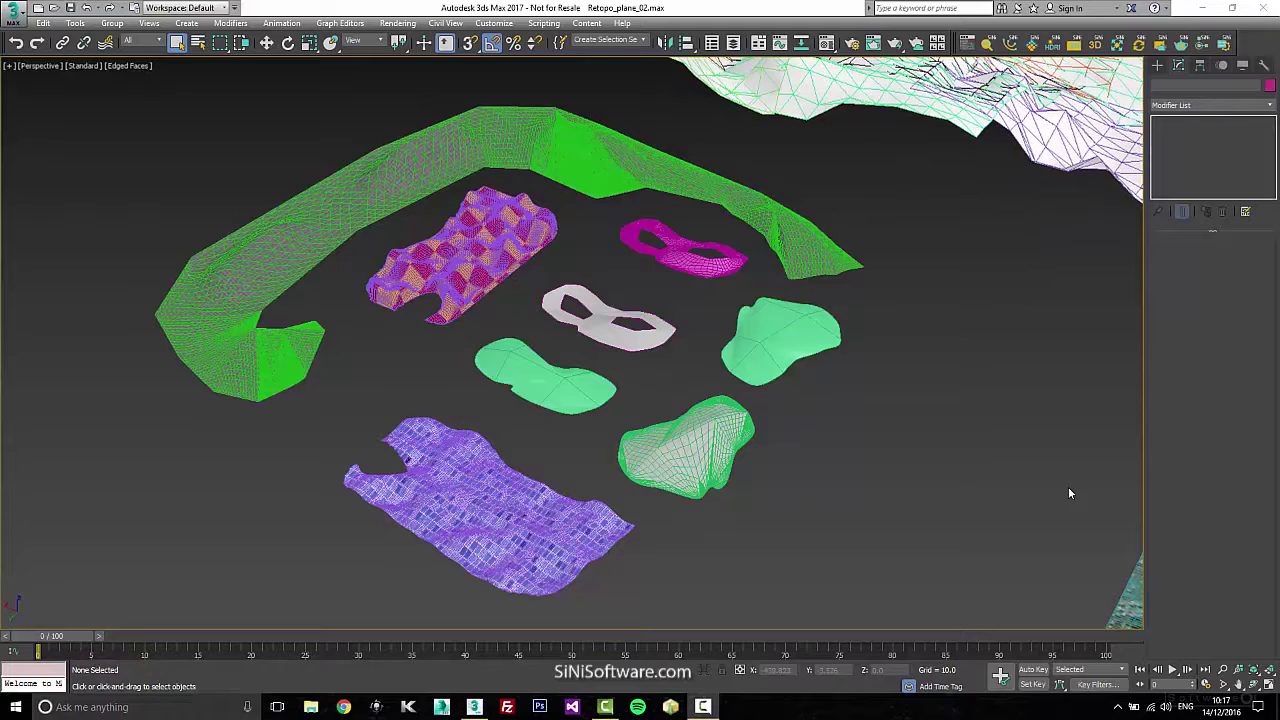
Step: Open the SiNi Sculpt tool and place its window clear of the sample surfaces
alt+middle_drag(970, 349, 985, 381)
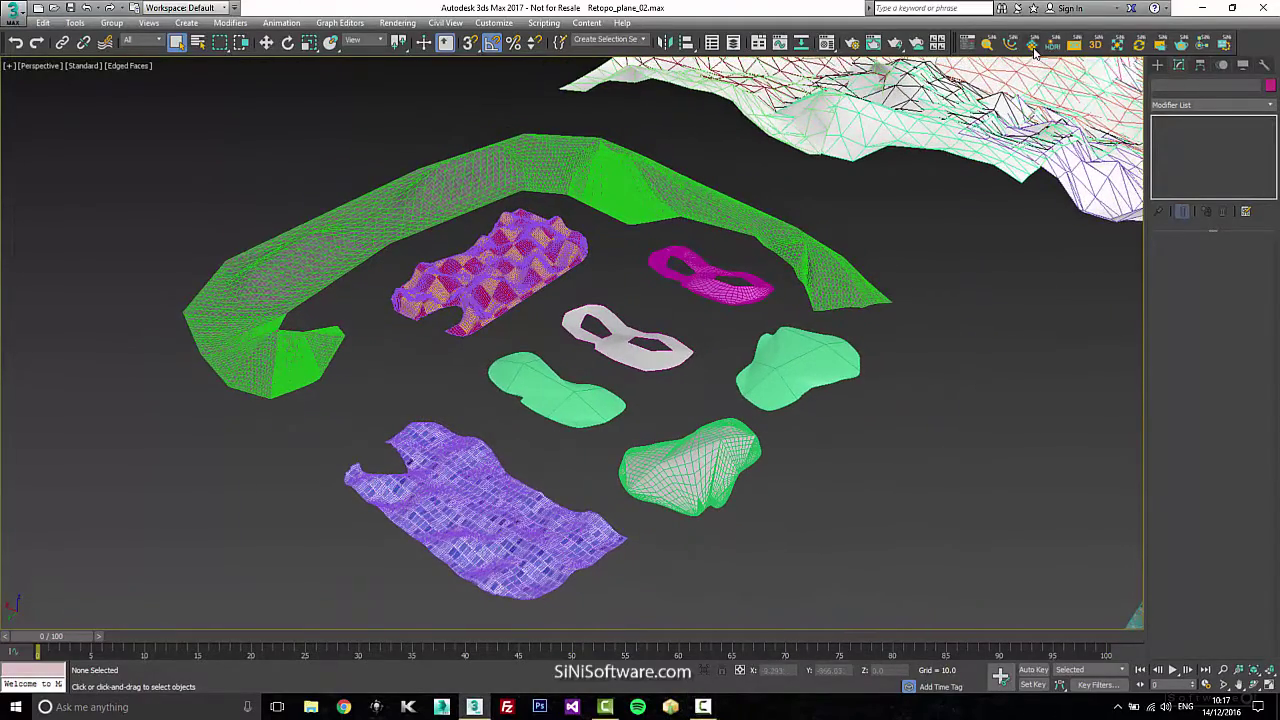
click(1033, 46)
drag(165, 95, 162, 82)
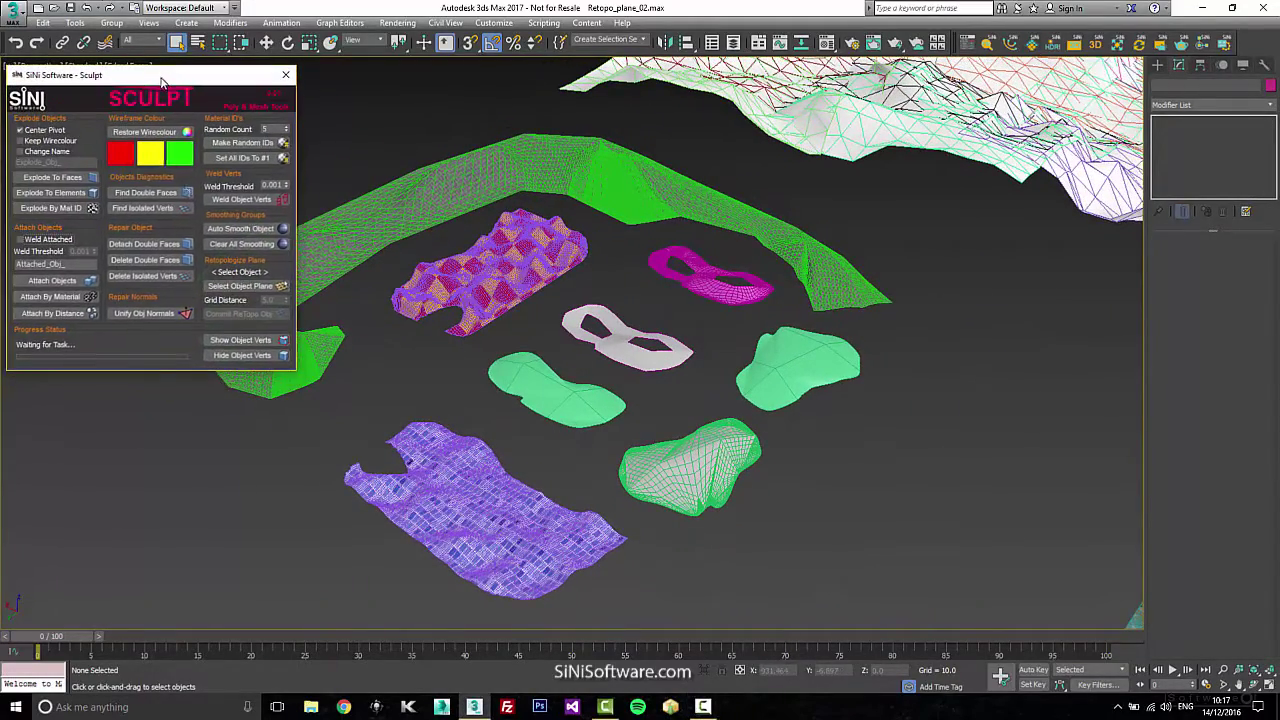
Step: Examine the mesh topology of the checkered surface and the magenta mask-shaped surface
middle_drag(429, 346, 534, 343)
scroll(536, 330, up, 5)
middle_drag(563, 283, 361, 362)
scroll(480, 319, down, 3)
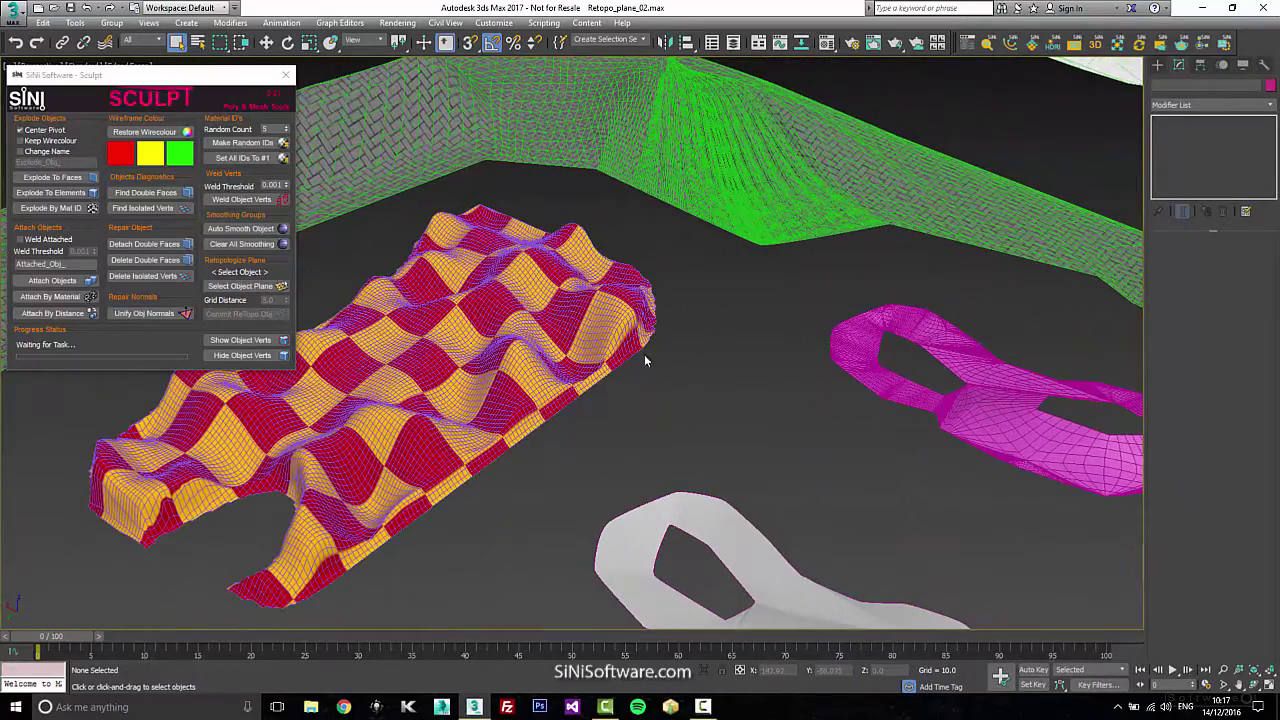
middle_drag(753, 402, 729, 357)
scroll(682, 358, down, 4)
scroll(749, 347, up, 2)
scroll(725, 369, up, 3)
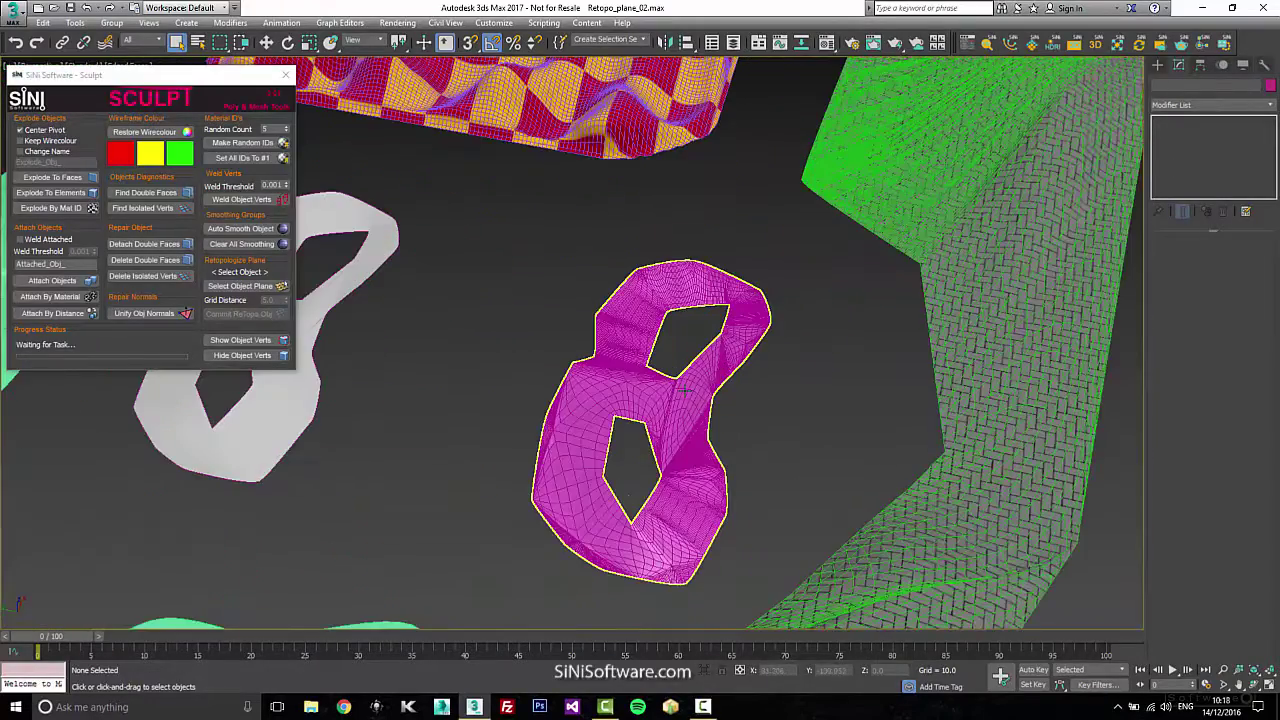
alt+middle_drag(427, 408, 434, 309)
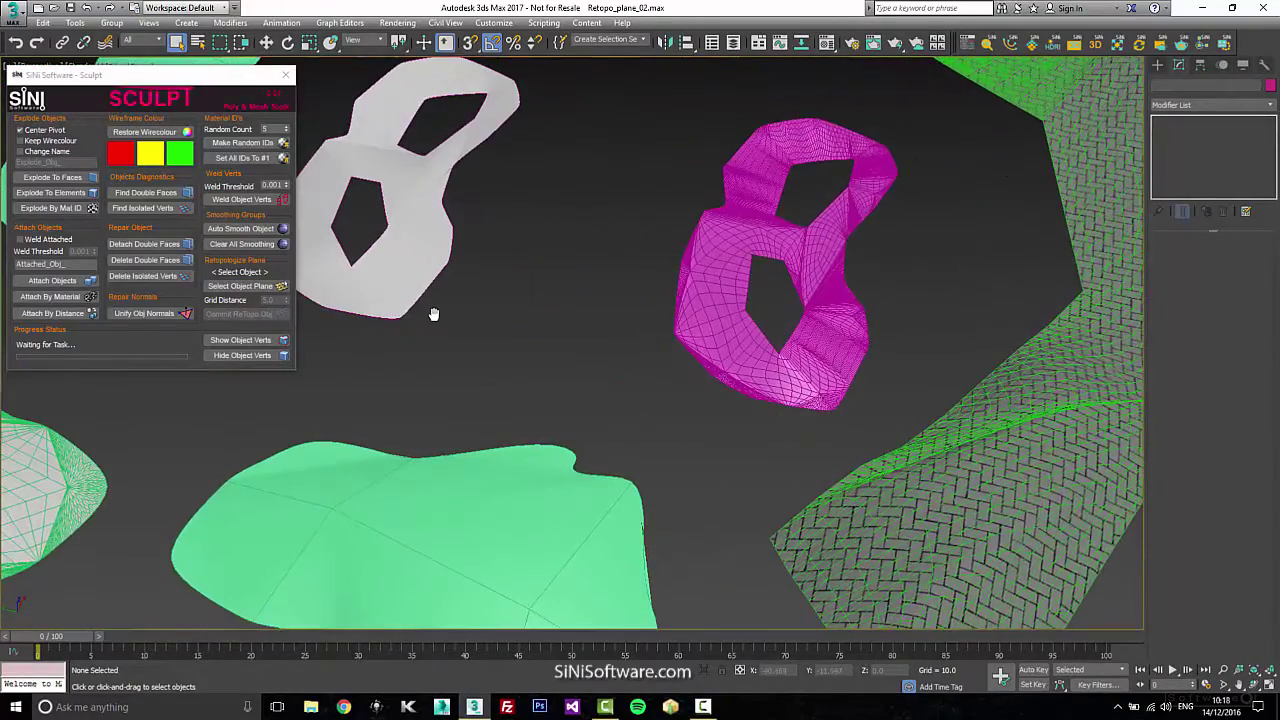
Step: Try a TurboSmooth modifier with 4 iterations on the plain green surface beside the magenta mask, and remove it
click(514, 506)
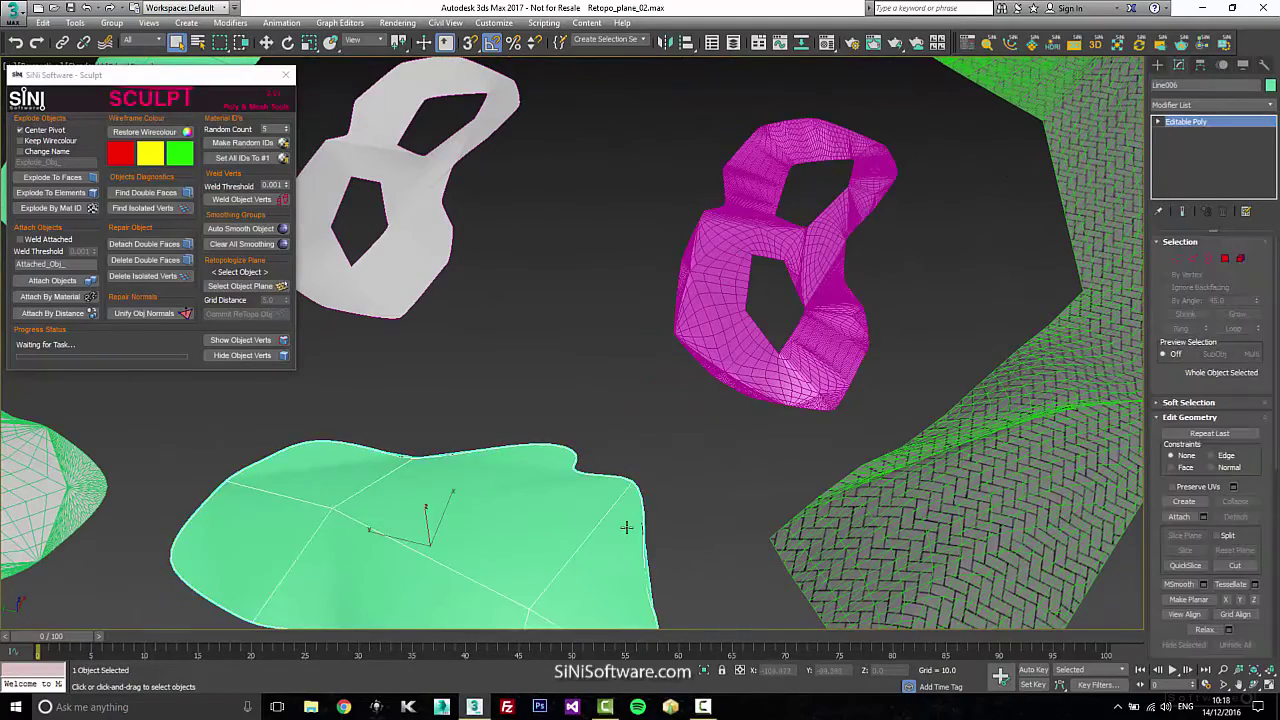
alt+middle_drag(626, 526, 418, 505)
middle_drag(418, 505, 522, 400)
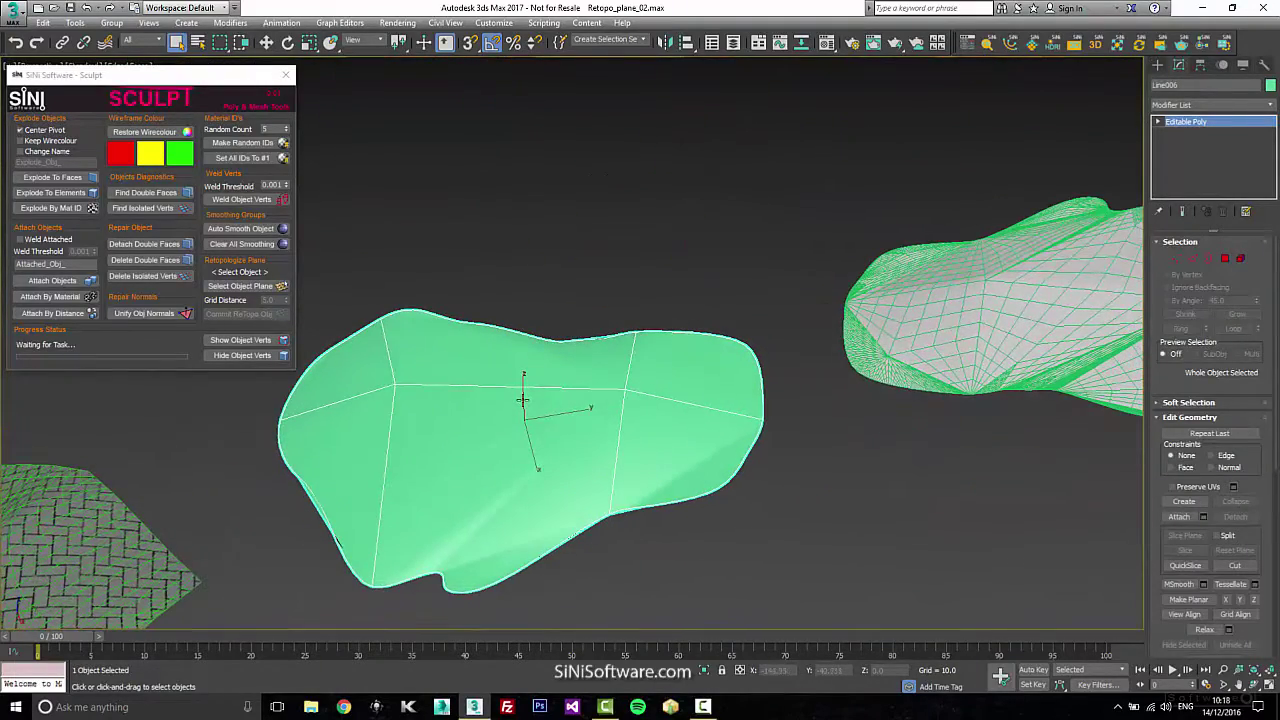
key(x)
click(490, 407)
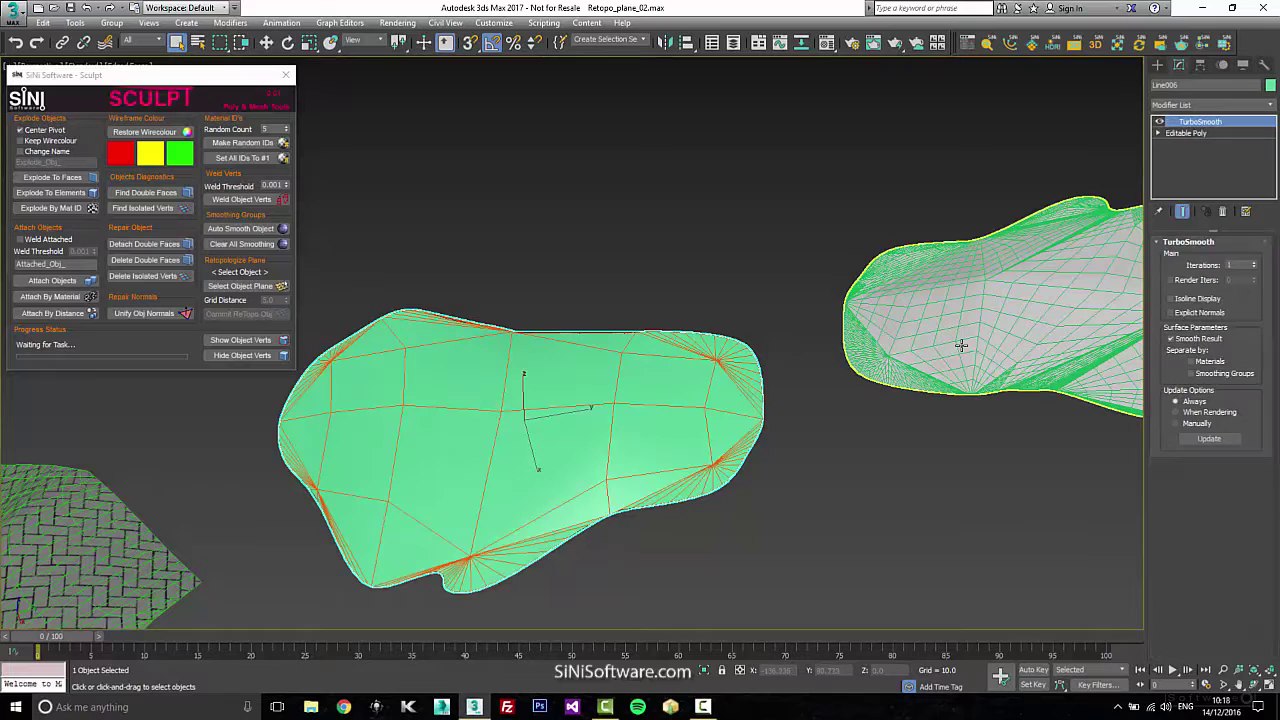
click(1255, 264)
click(1255, 264)
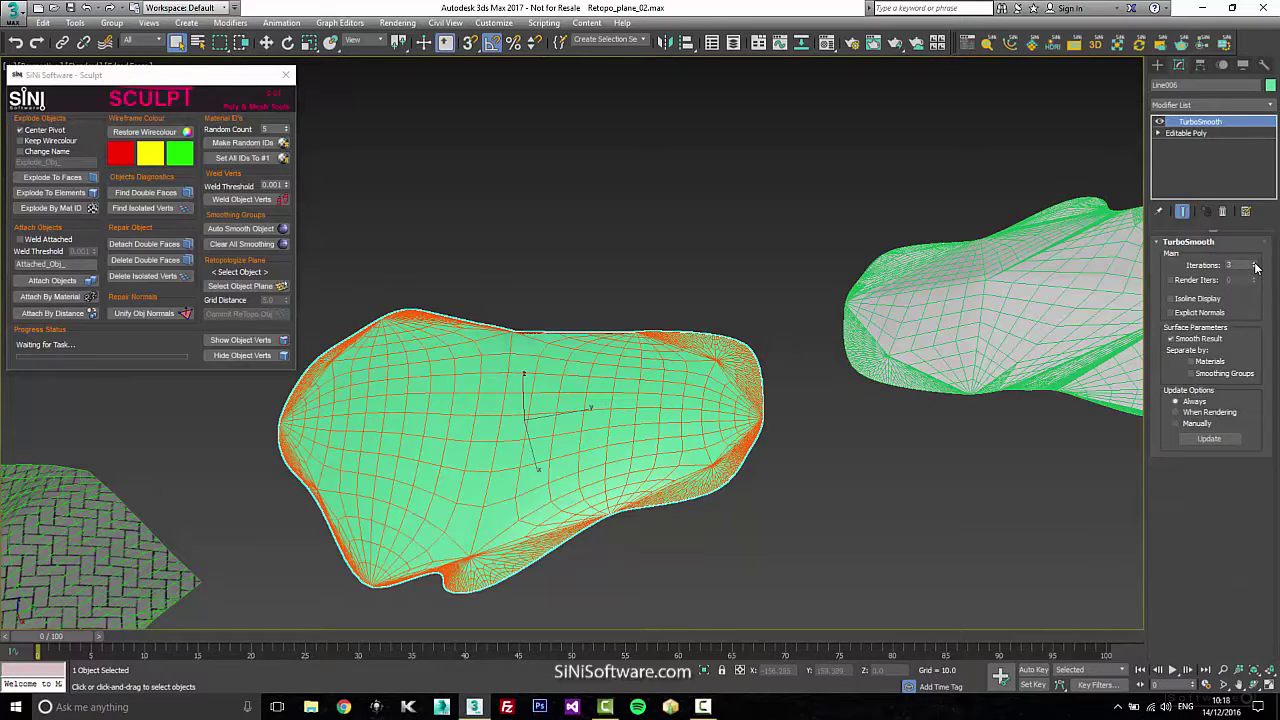
click(1255, 264)
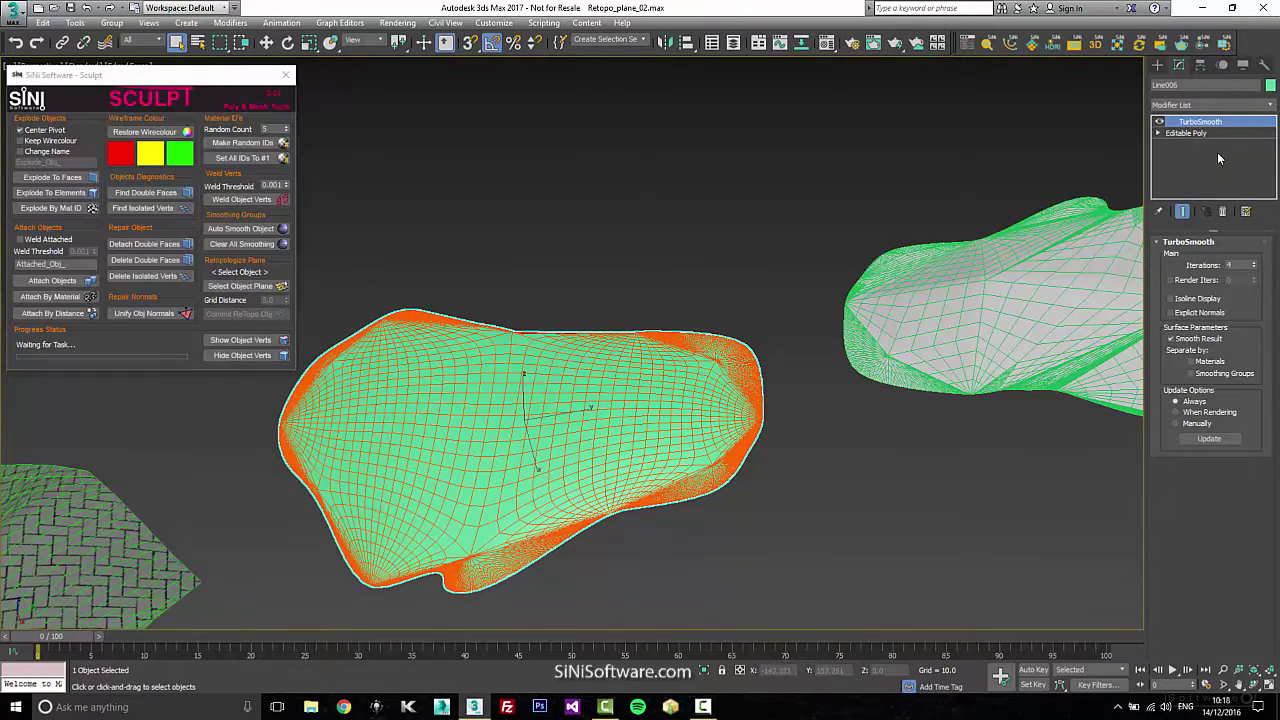
click(1222, 211)
Step: Retopologize the selected green surface with a grid distance of 5.6 and raise the new mesh above the original
alt+middle_drag(714, 408, 520, 304)
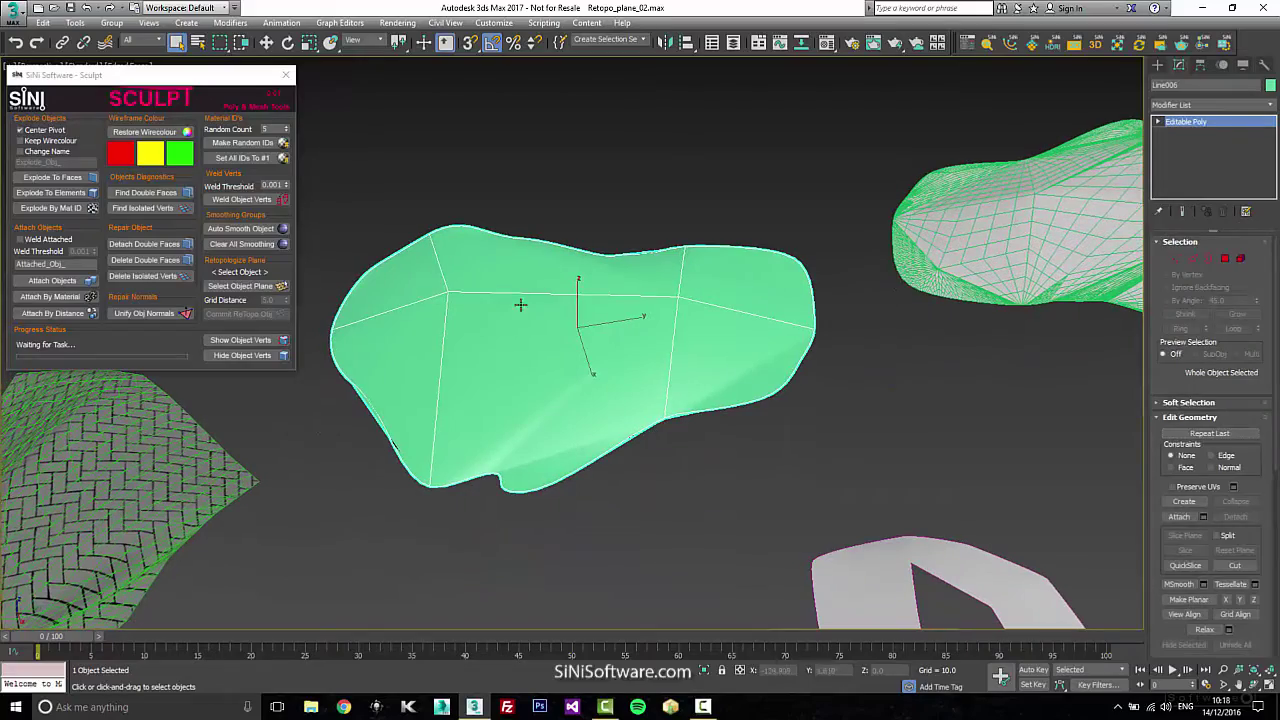
click(283, 289)
click(578, 431)
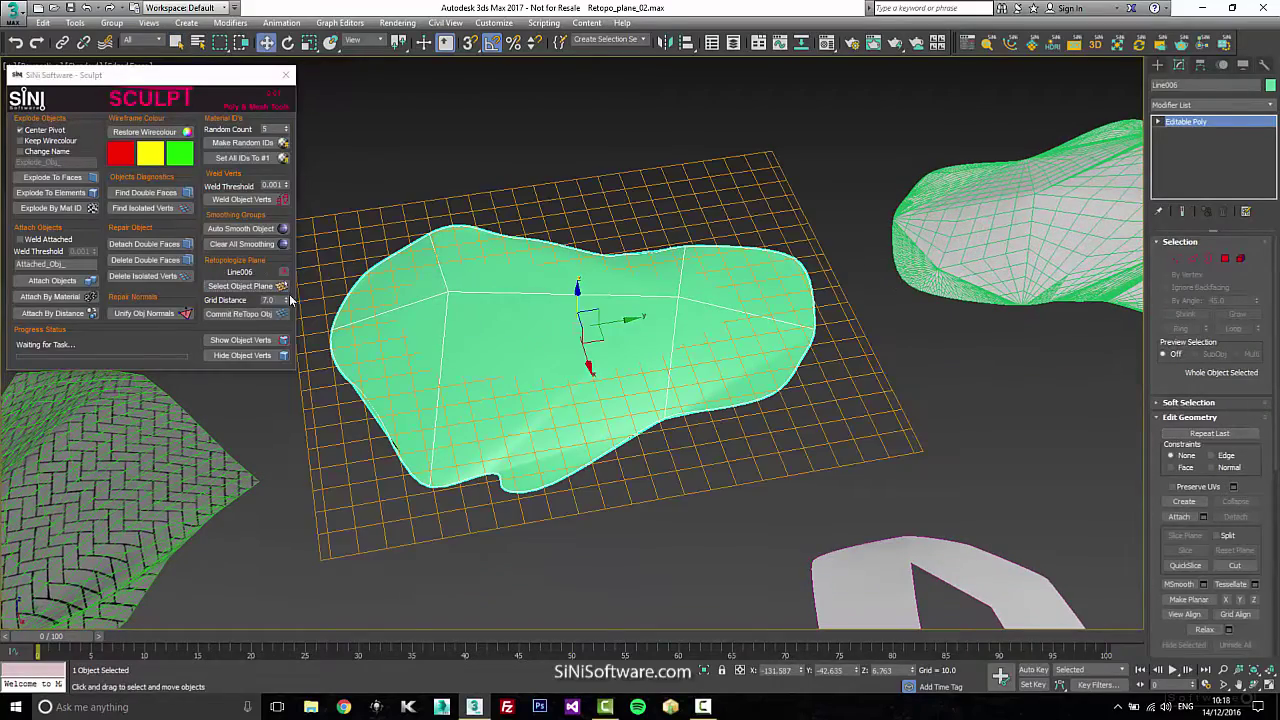
mouse_move(287, 304)
mouse_down()
mouse_move(286, 330)
mouse_move(284, 313)
mouse_up()
click(238, 313)
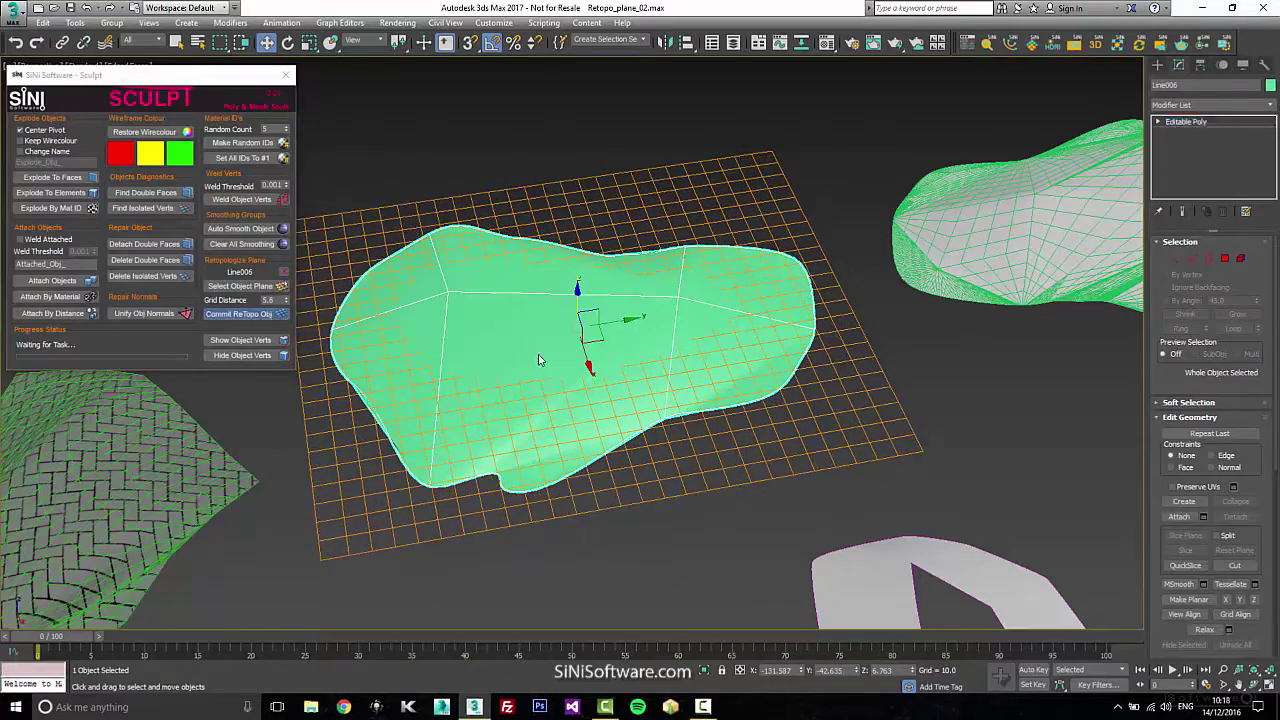
drag(576, 288, 576, 258)
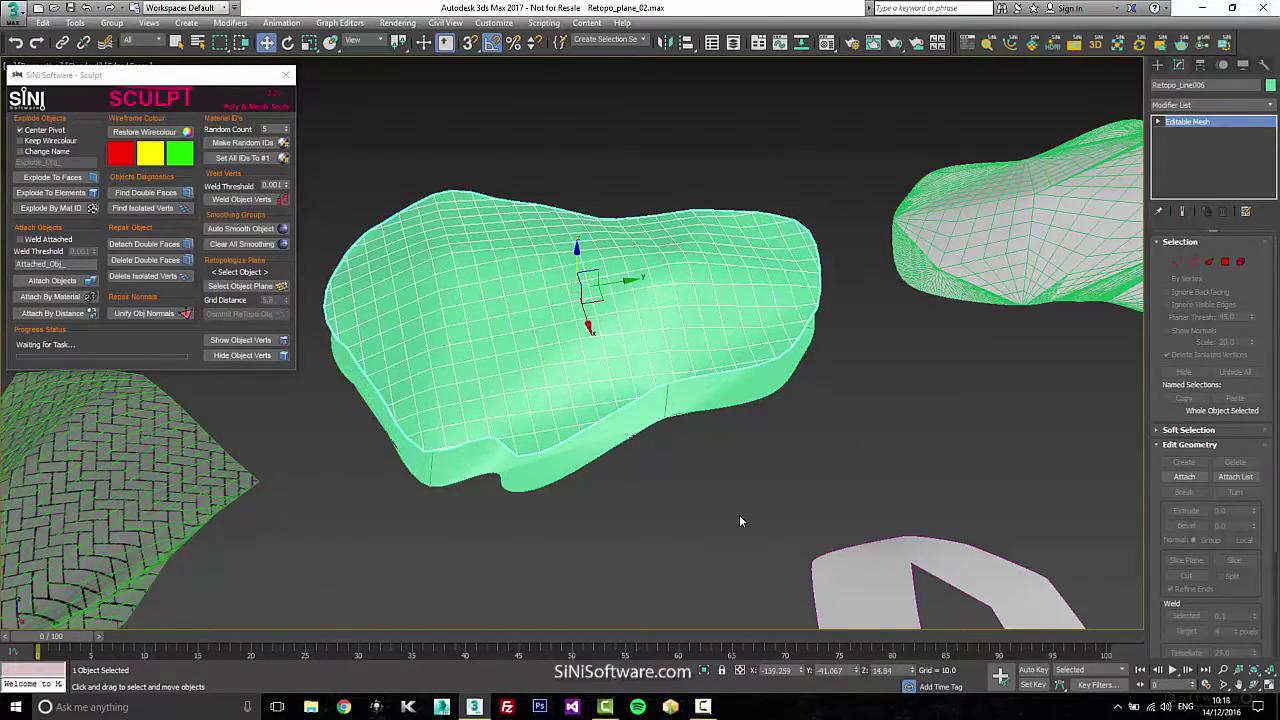
Step: Select the long curved path surface and use SiNi IgNite to show the viewport shaded without mesh edges
alt+middle_drag(740, 521, 643, 185)
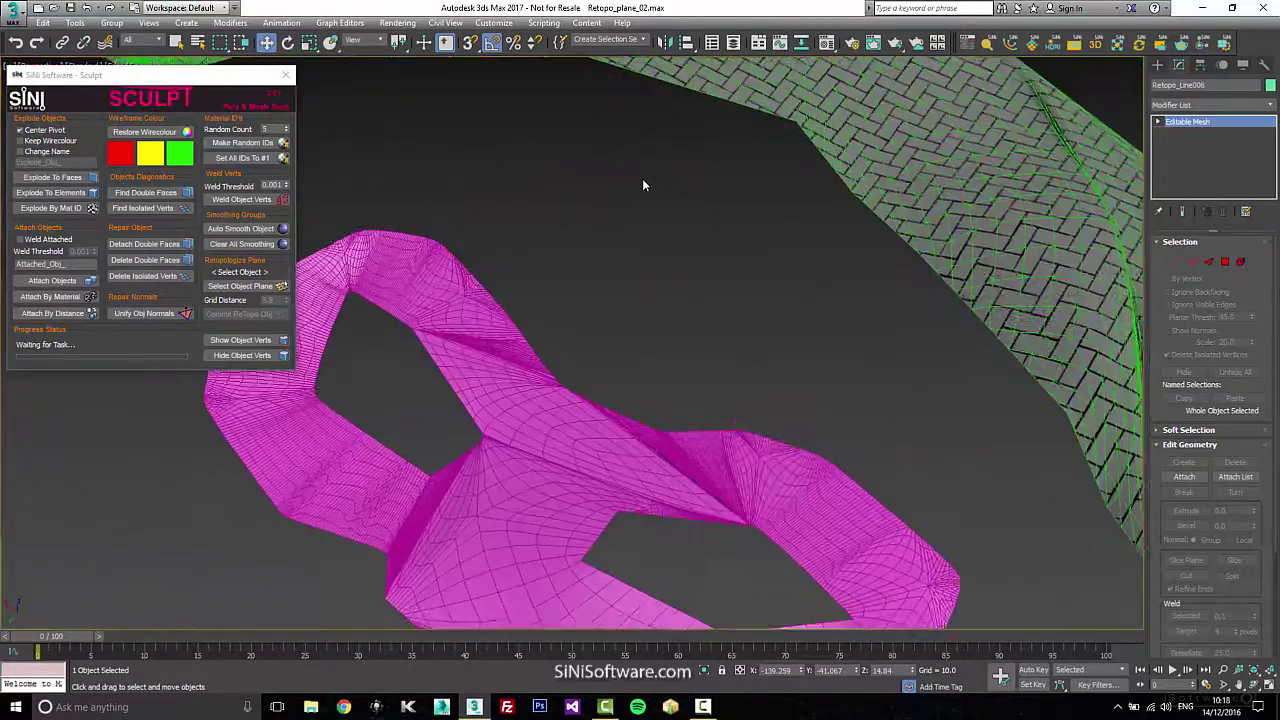
scroll(660, 323, down, 6)
middle_drag(660, 323, 658, 307)
click(600, 283)
scroll(602, 300, up, 4)
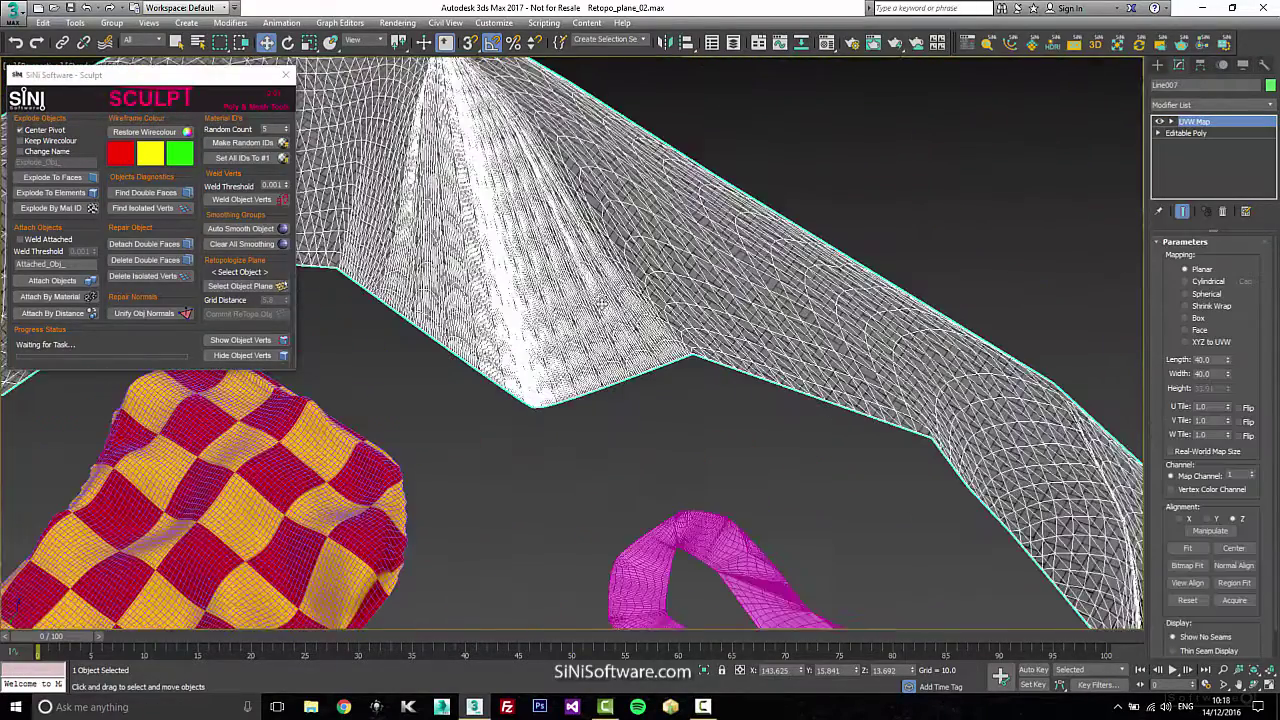
key(i)
click(175, 98)
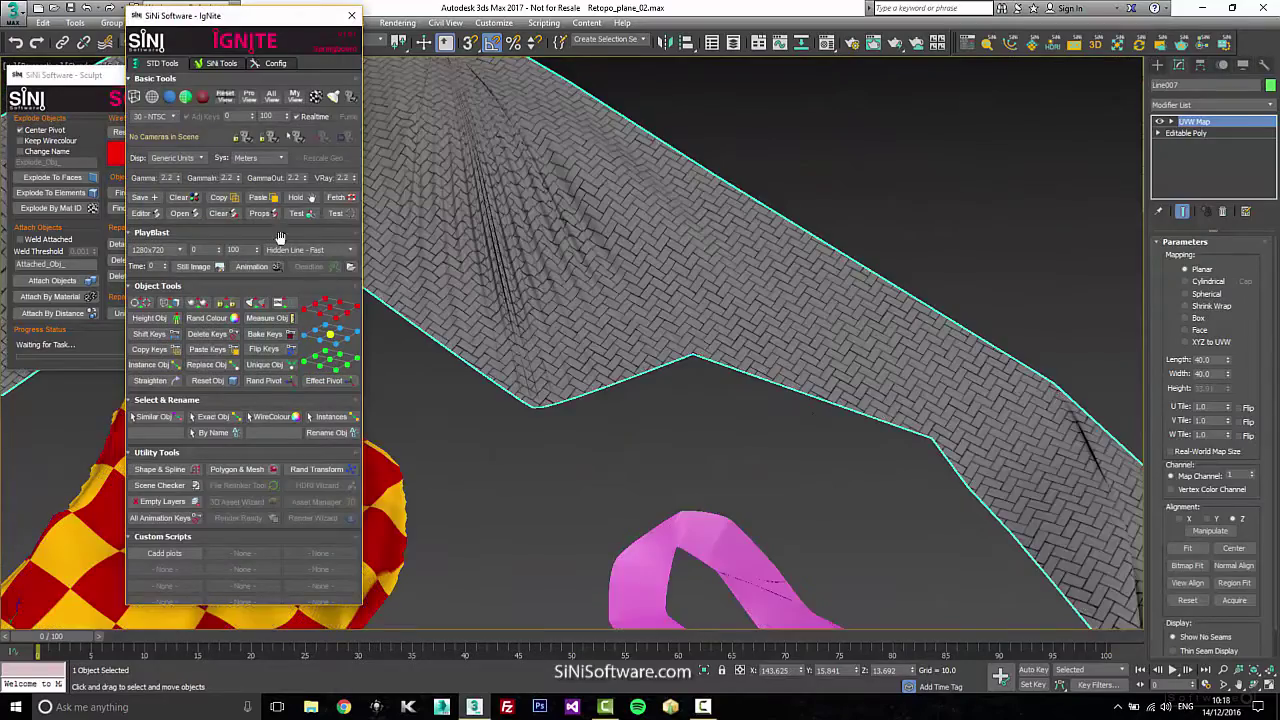
Step: Examine the brick texture along the path surface, restore the edged-faces display and close IgNite
mouse_move(682, 340)
alt+middle_down()
mouse_move(782, 403)
mouse_move(761, 394)
alt+middle_up()
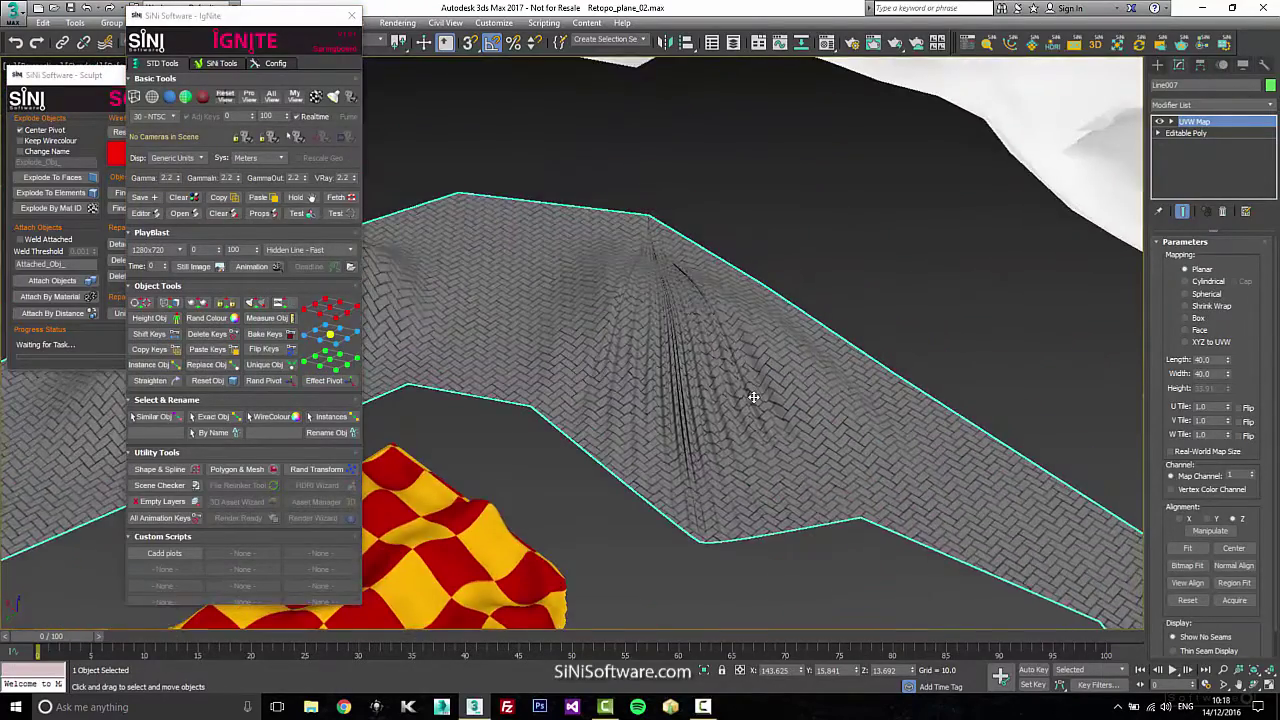
scroll(754, 397, up, 3)
middle_drag(713, 359, 598, 170)
scroll(607, 248, down, 2)
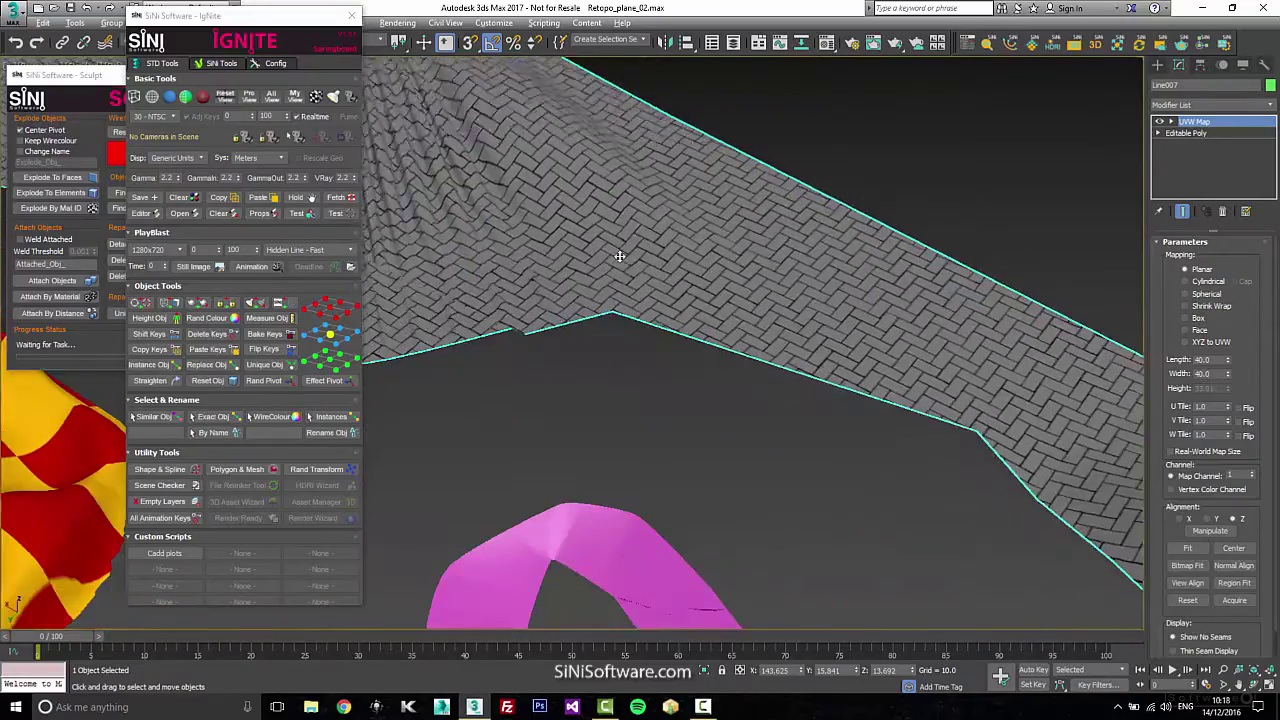
middle_drag(731, 277, 561, 171)
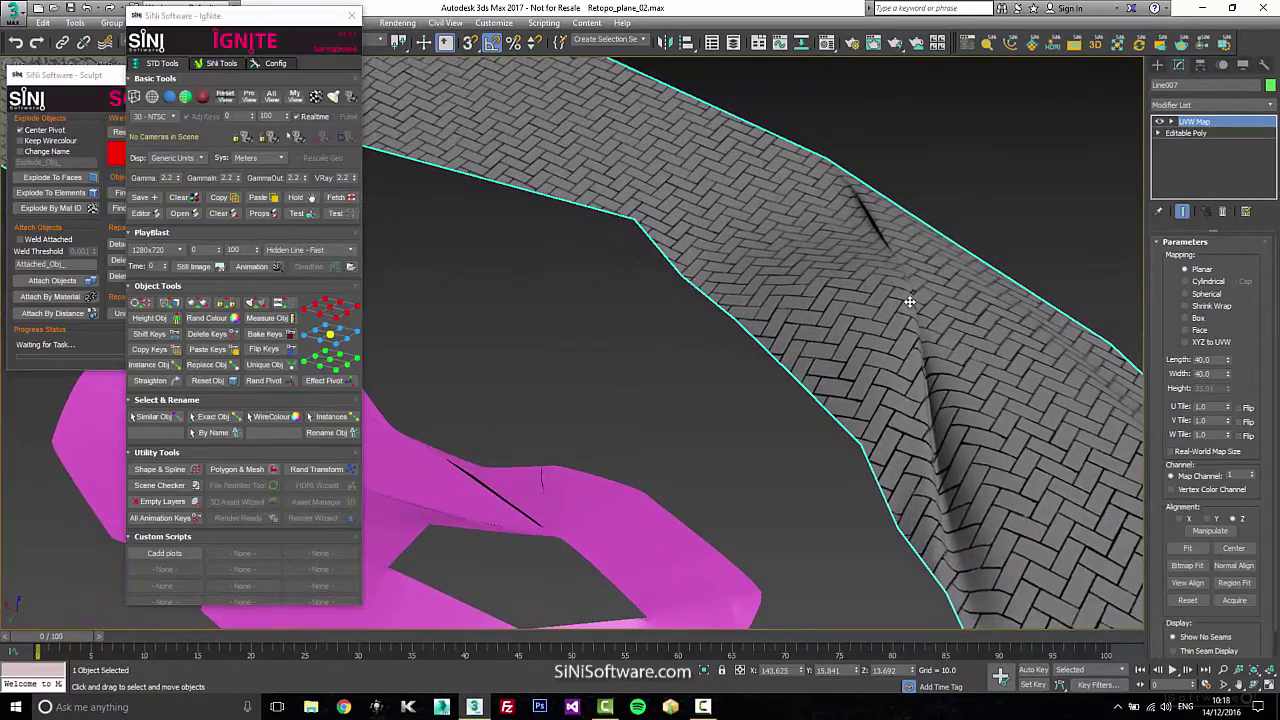
middle_drag(556, 300, 791, 317)
scroll(791, 317, down, 3)
middle_drag(584, 249, 645, 357)
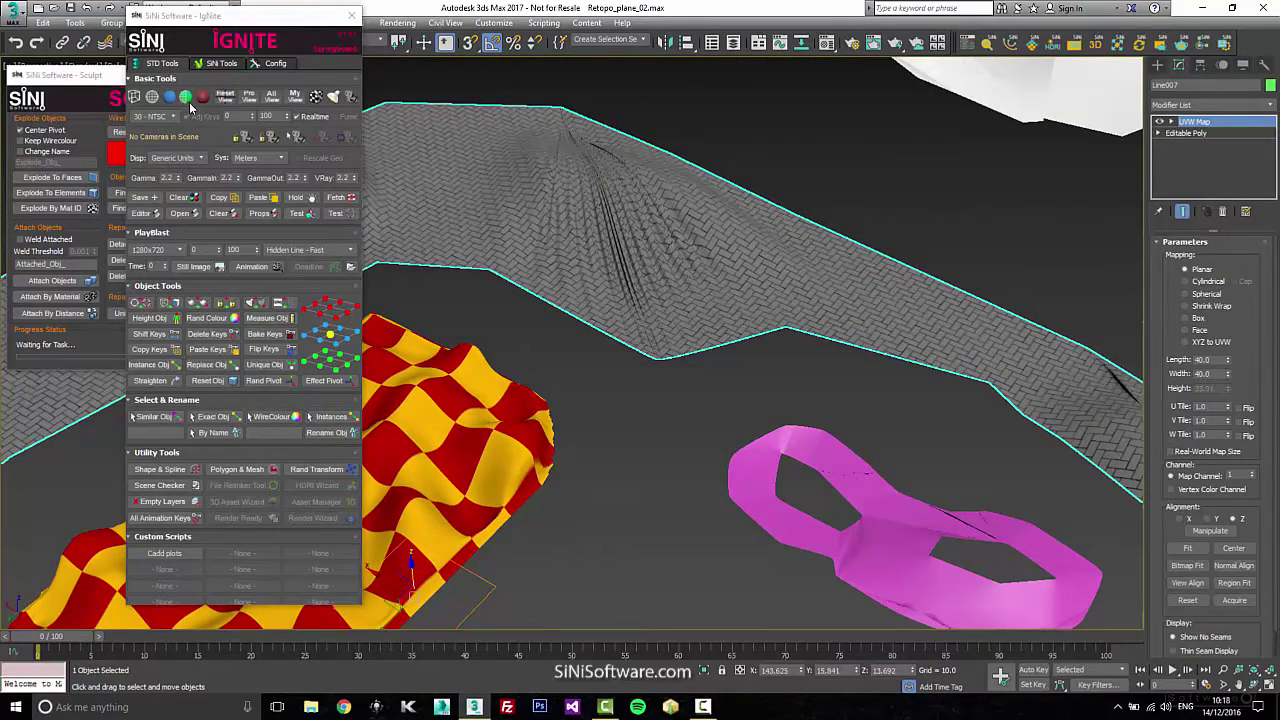
click(187, 100)
click(351, 15)
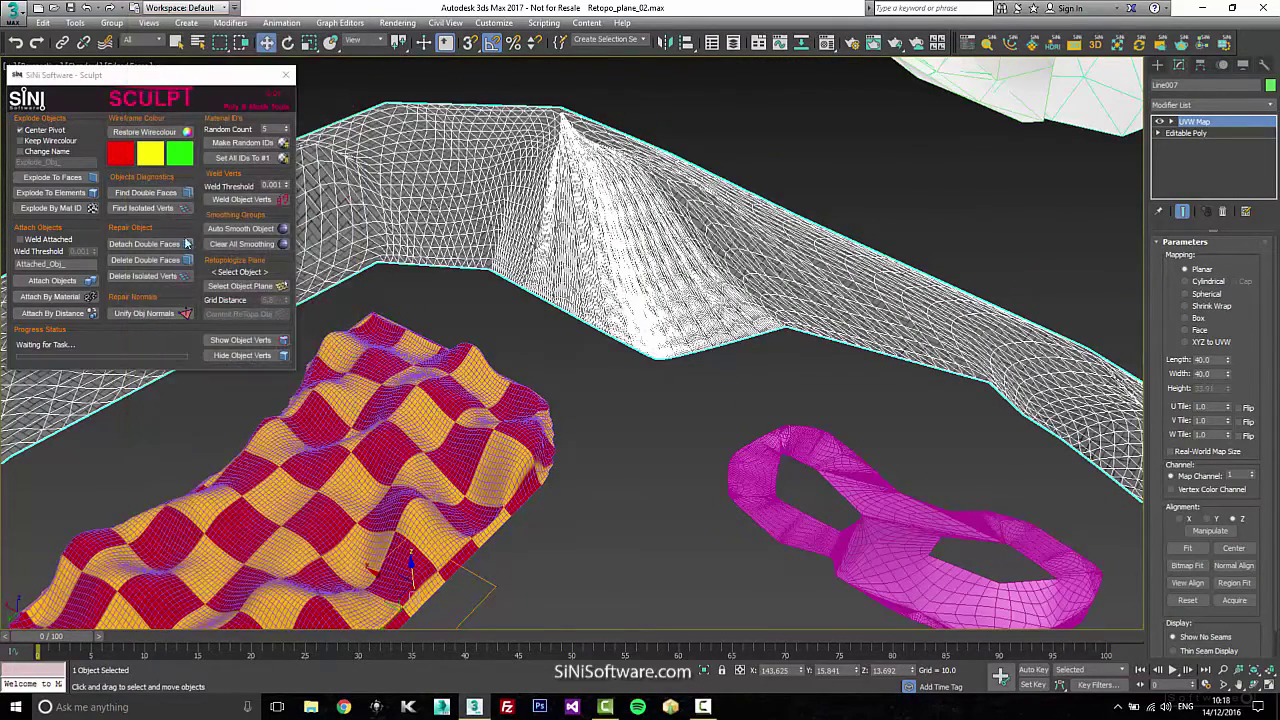
Step: Retopologize the path surface with a grid distance of 11.7
click(258, 289)
click(490, 258)
mouse_move(545, 313)
middle_down()
mouse_move(658, 305)
mouse_move(531, 212)
mouse_move(498, 204)
middle_up()
scroll(658, 305, down, 3)
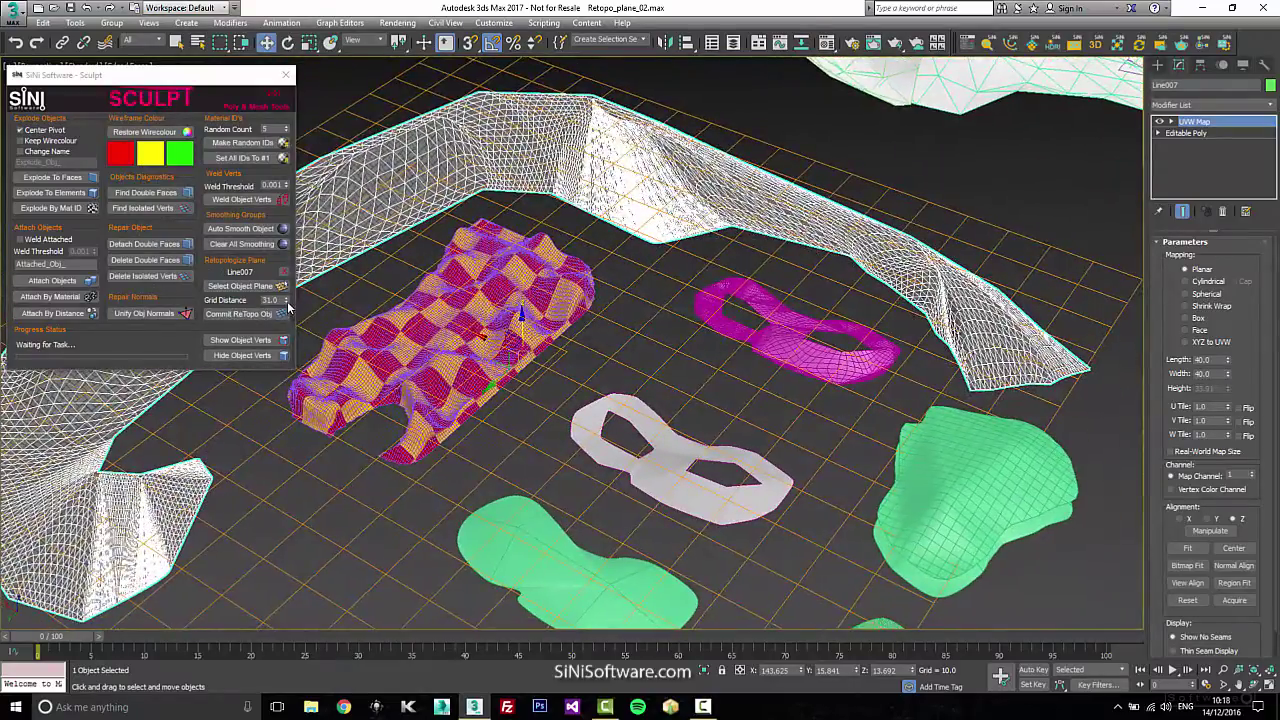
mouse_move(288, 302)
mouse_down()
mouse_move(297, 418)
mouse_move(298, 388)
mouse_up()
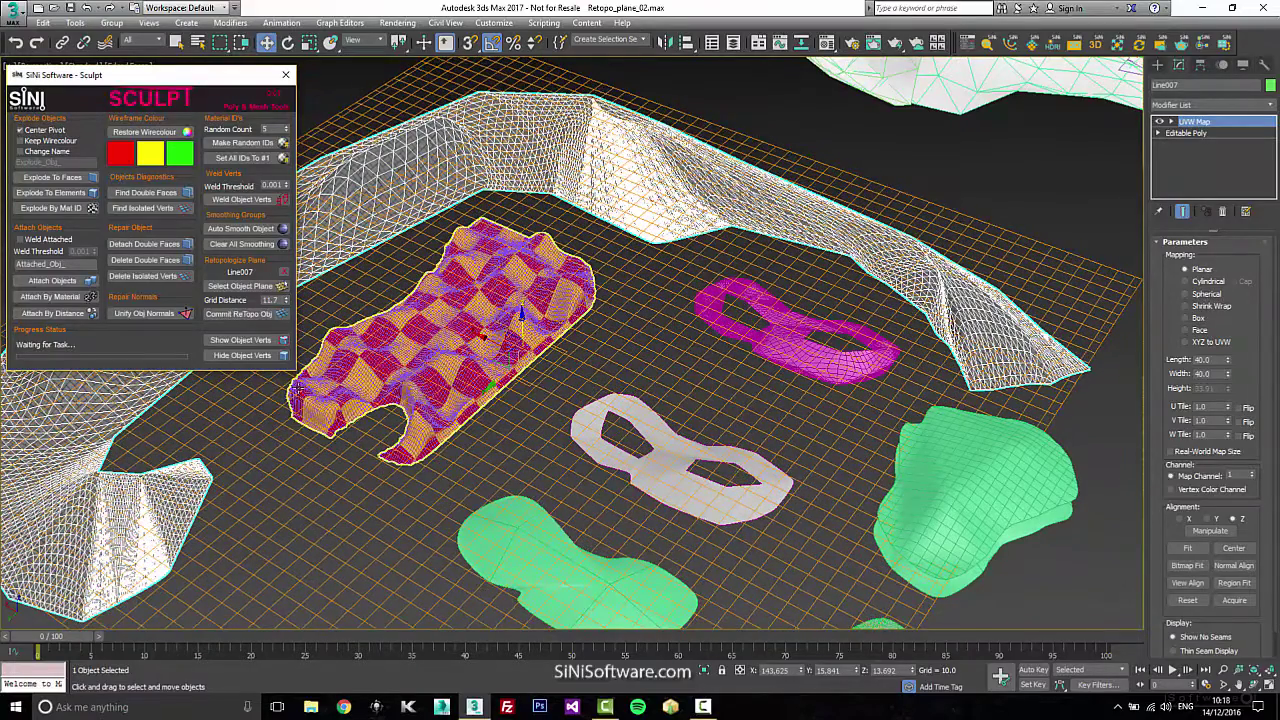
click(262, 314)
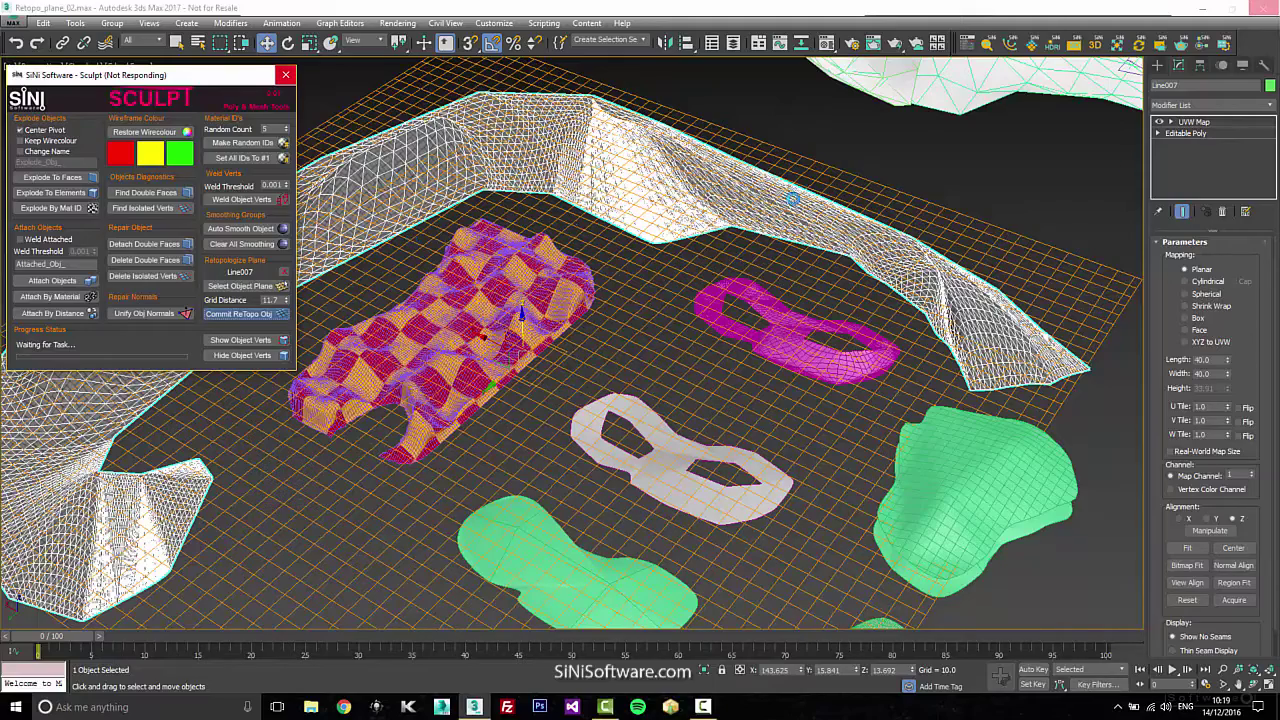
Step: Raise the retopologized path mesh to a Z of about 32 and compare its grid with the original
middle_drag(550, 273, 656, 330)
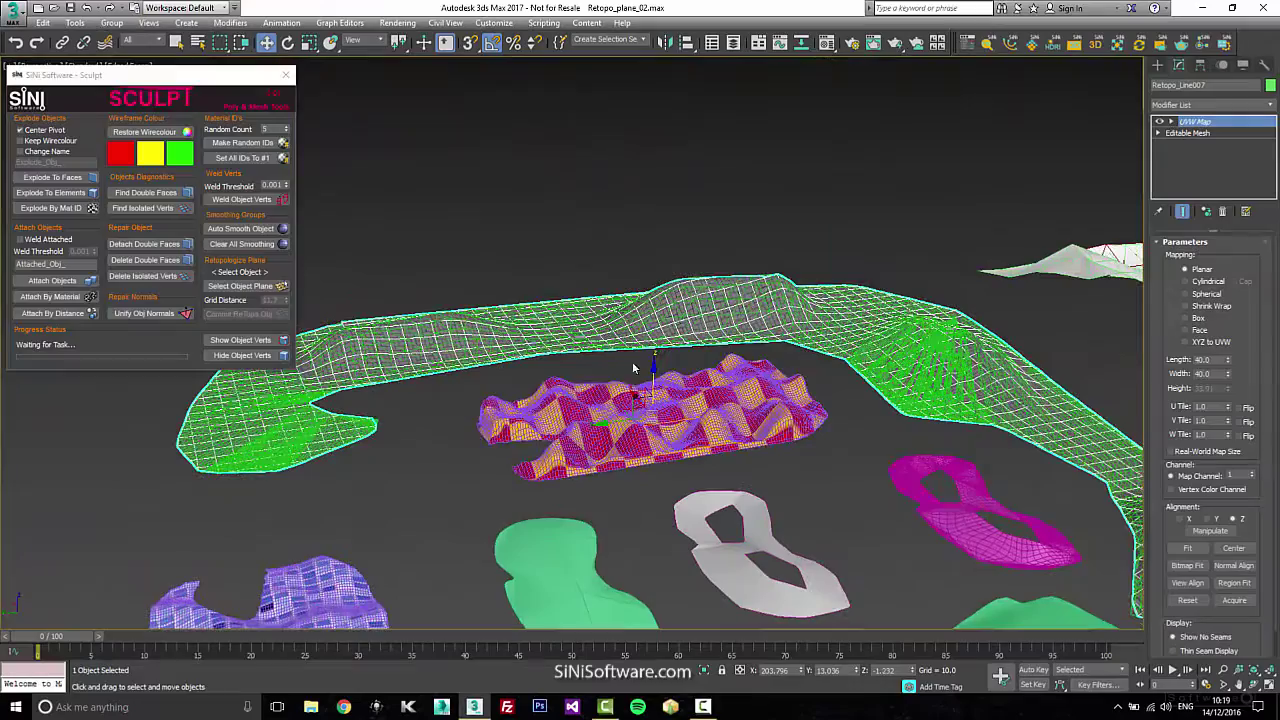
drag(654, 374, 655, 322)
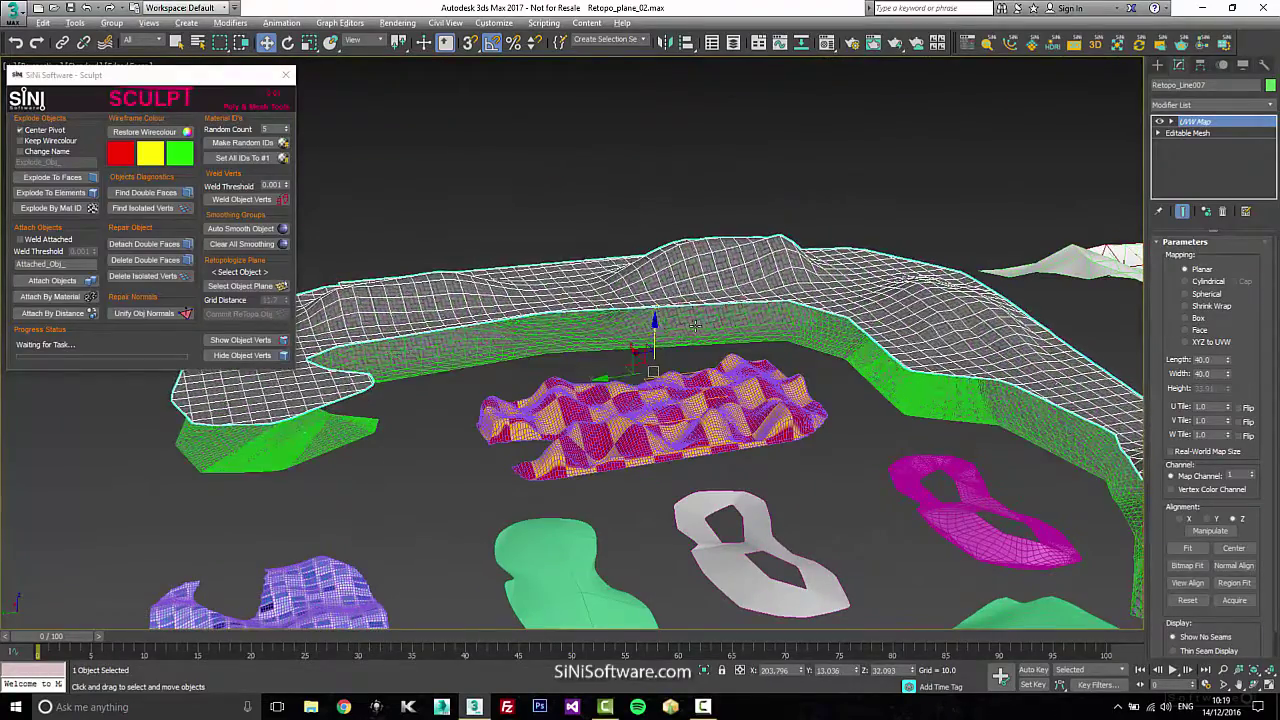
alt+middle_drag(655, 322, 690, 327)
scroll(706, 201, up, 5)
scroll(706, 205, down, 4)
scroll(671, 236, down, 2)
scroll(759, 393, down, 3)
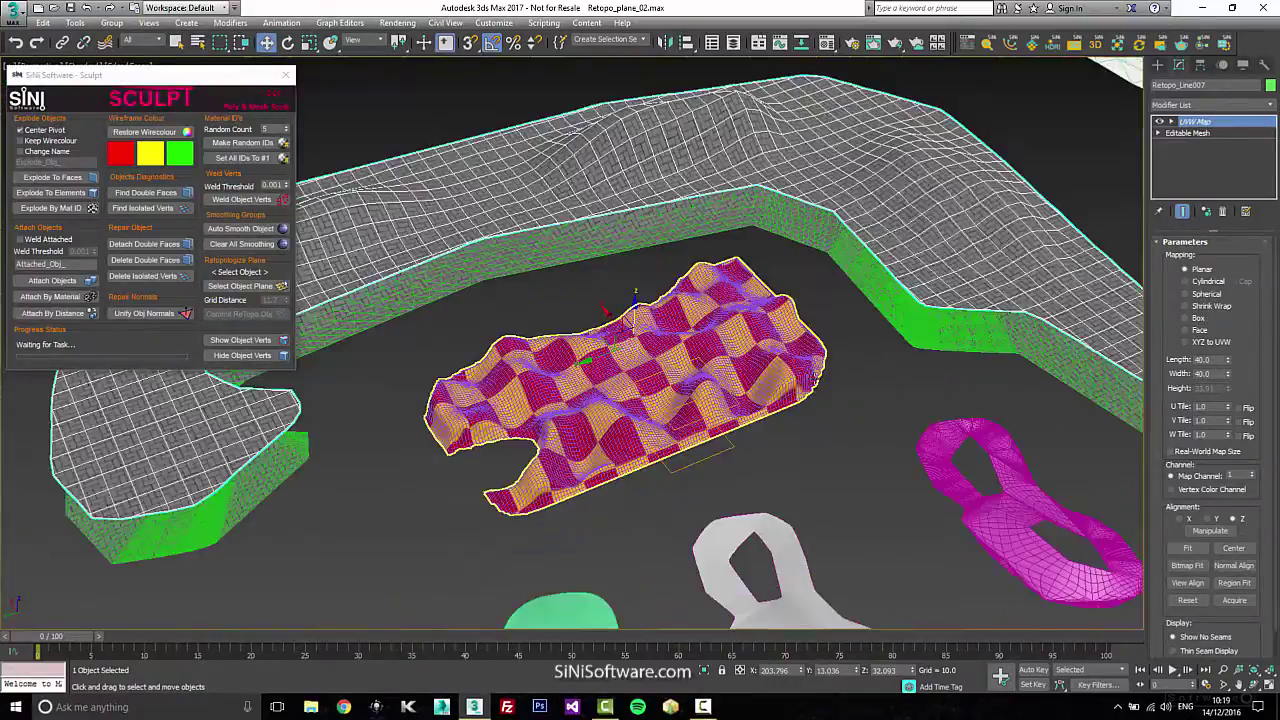
Step: Retopologize the magenta mask surface with a finer grid distance and raise the new mesh above the original
alt+middle_drag(759, 393, 849, 474)
scroll(723, 352, up, 4)
alt+middle_drag(729, 354, 888, 526)
scroll(908, 430, up, 3)
click(856, 436)
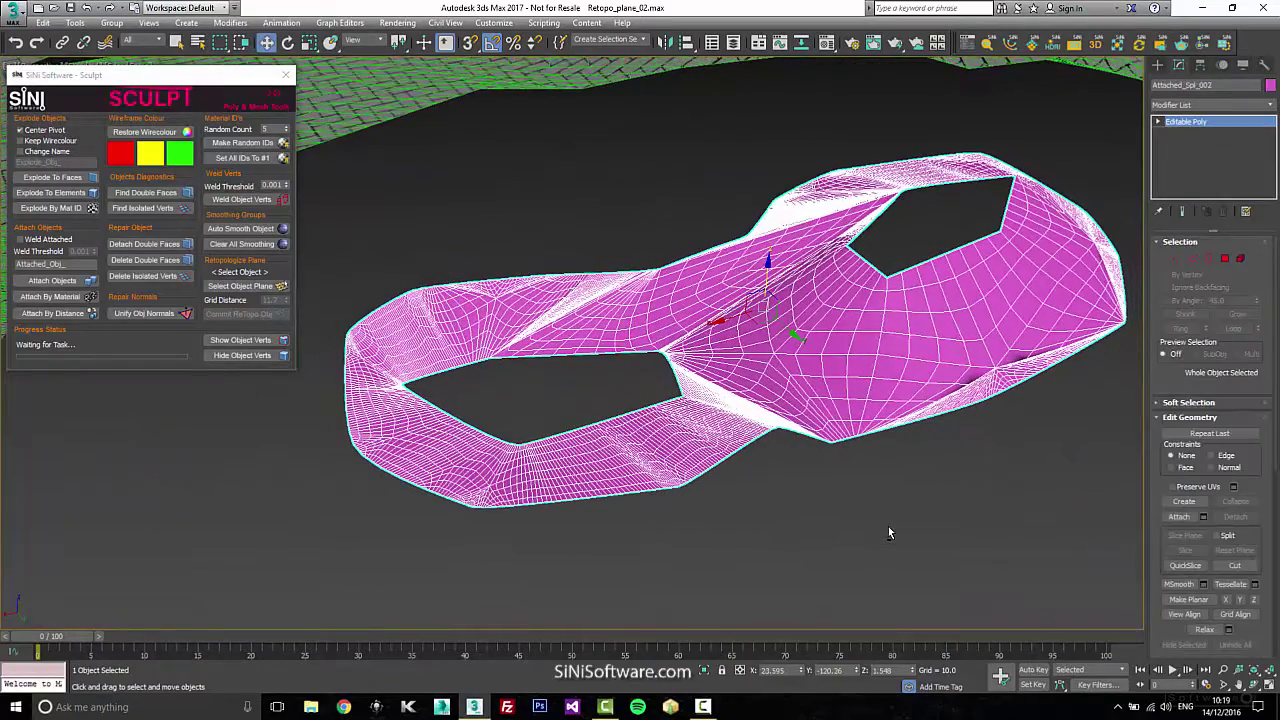
click(257, 288)
click(596, 347)
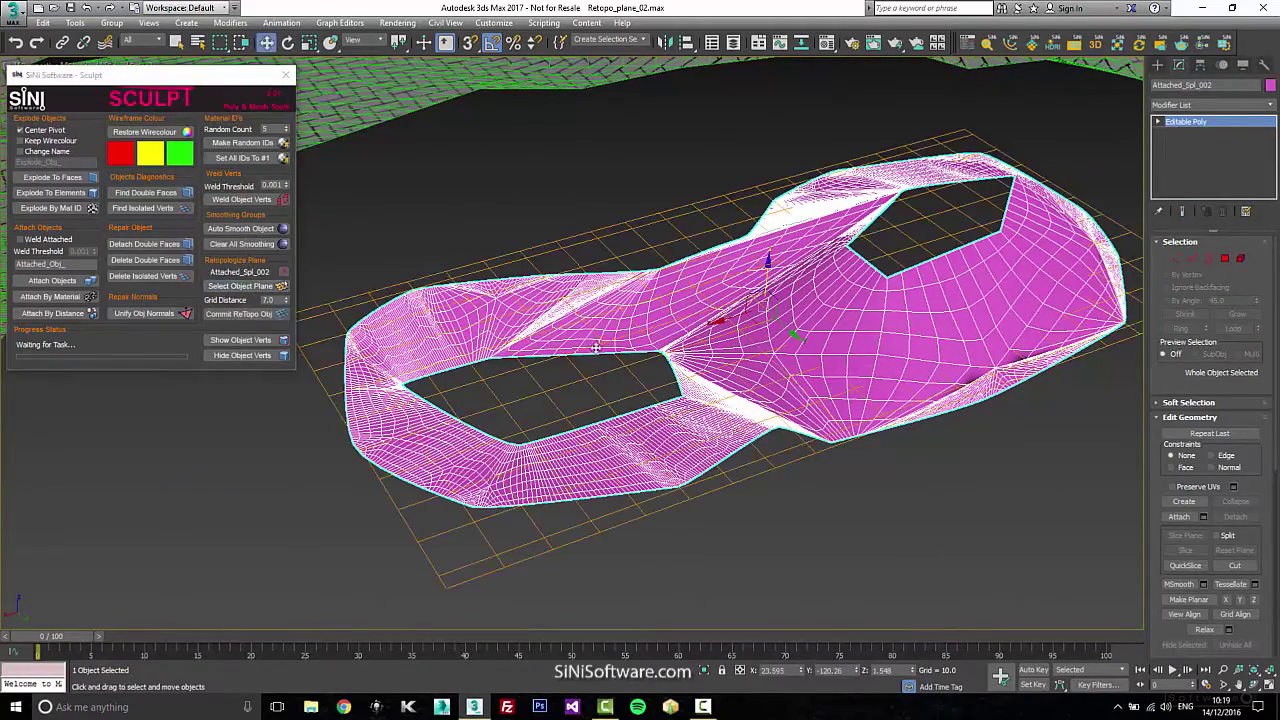
drag(287, 304, 285, 335)
click(262, 315)
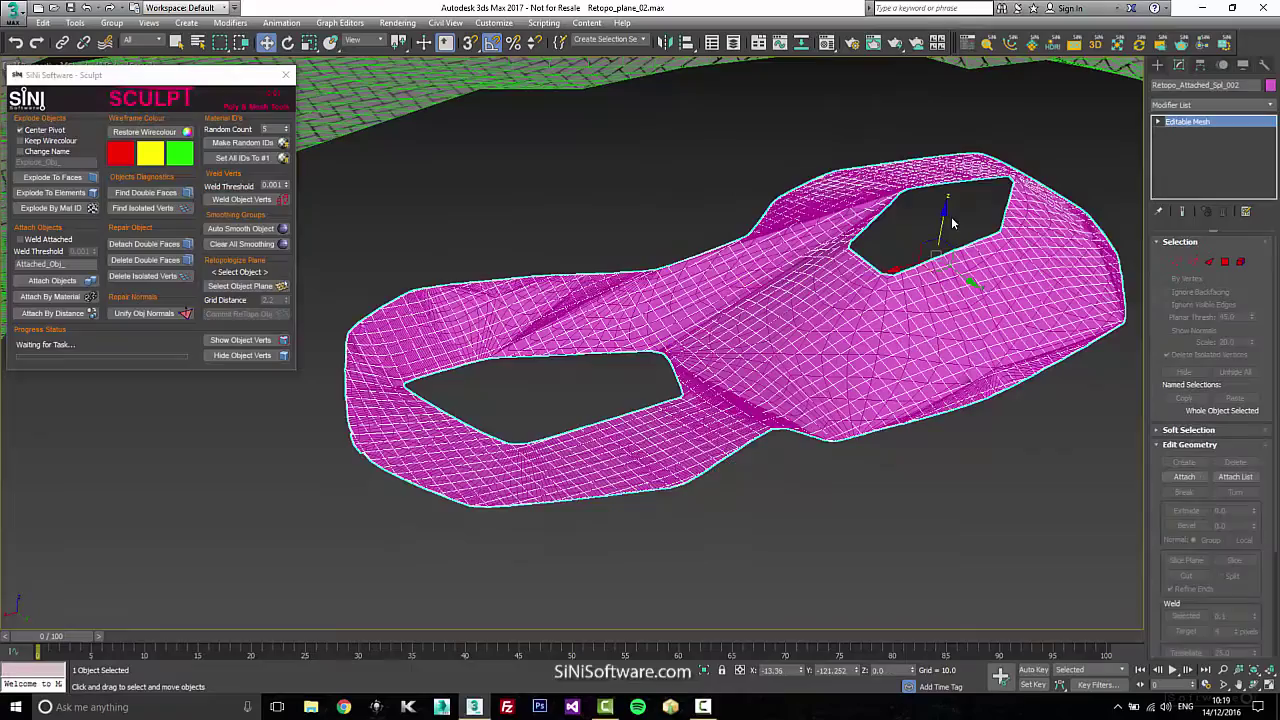
alt+middle_drag(943, 216, 794, 434)
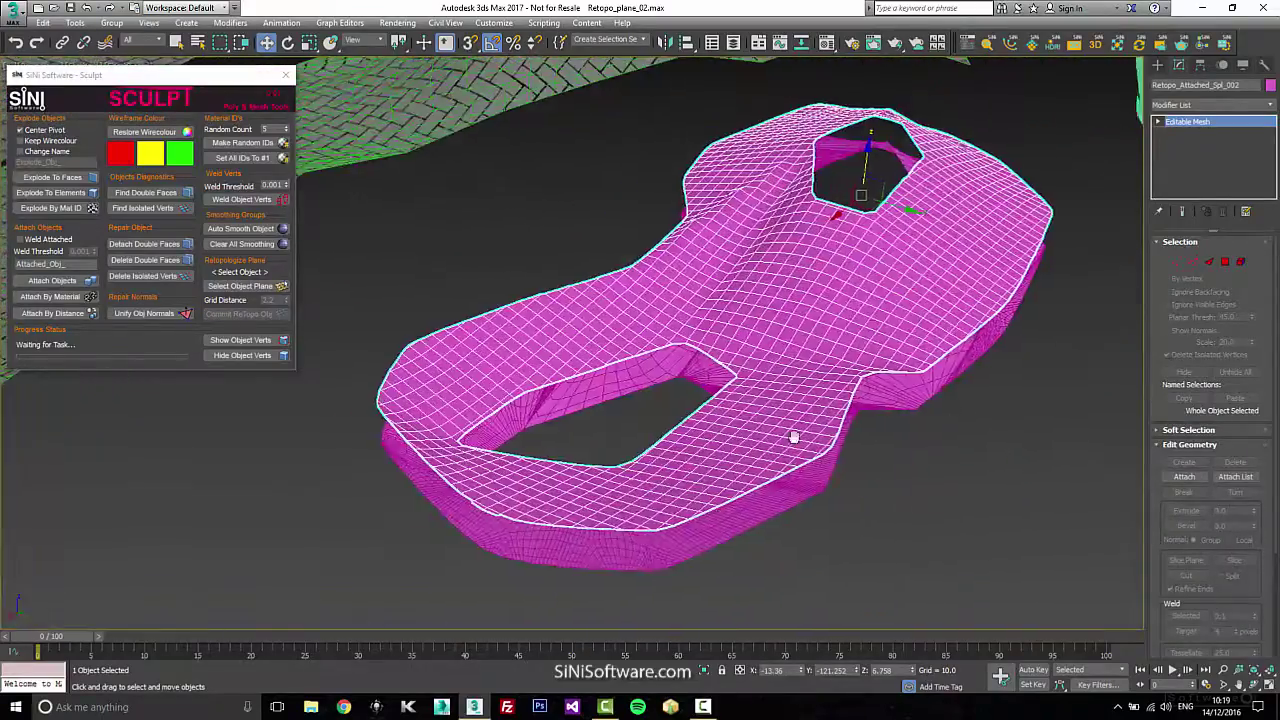
Step: Retopologize the light grey mask surface with a grid distance of 4.3
scroll(794, 434, down, 6)
middle_drag(717, 357, 790, 290)
scroll(787, 442, up, 5)
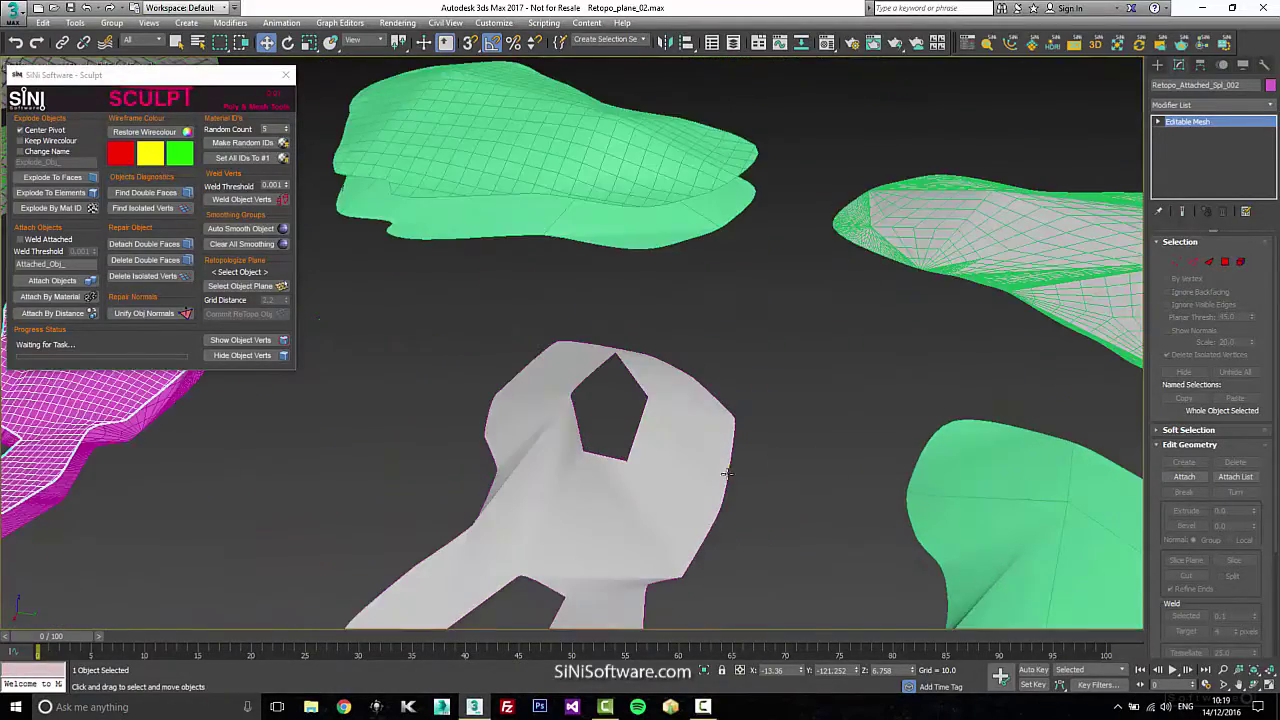
click(685, 498)
alt+middle_drag(685, 498, 392, 268)
scroll(802, 379, up, 4)
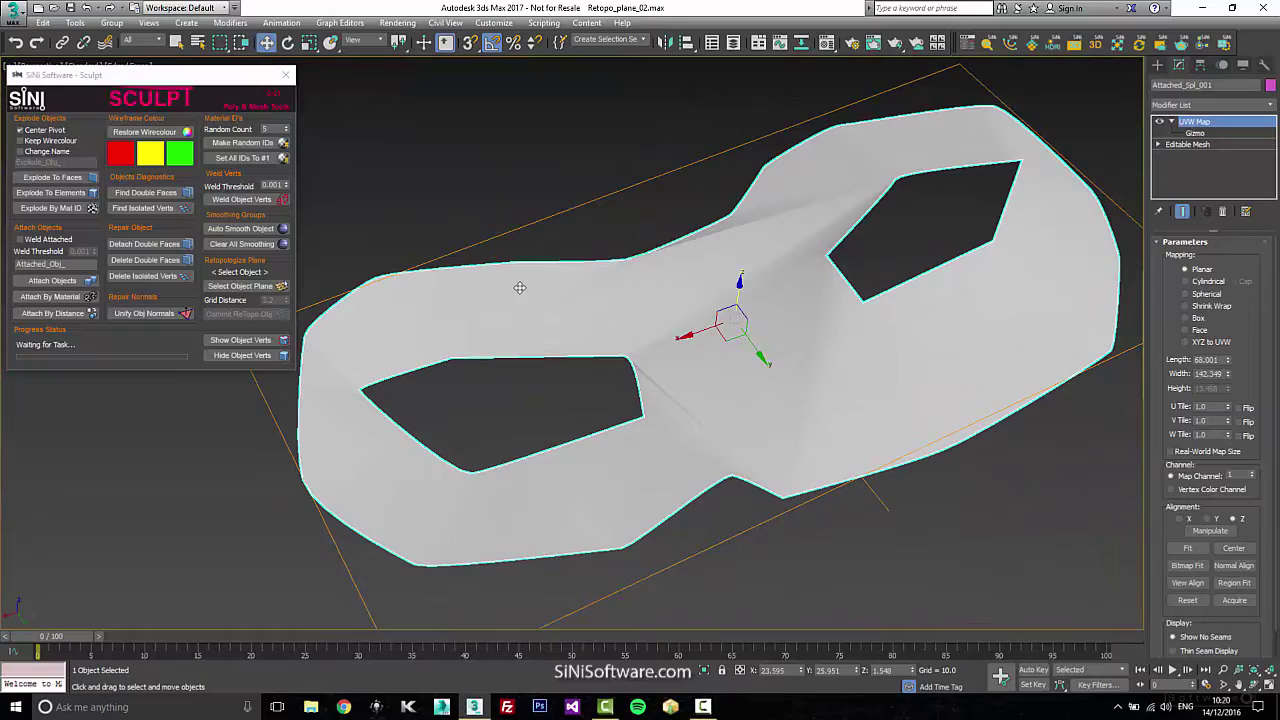
middle_drag(520, 286, 414, 349)
scroll(514, 356, down, 6)
scroll(466, 352, up, 5)
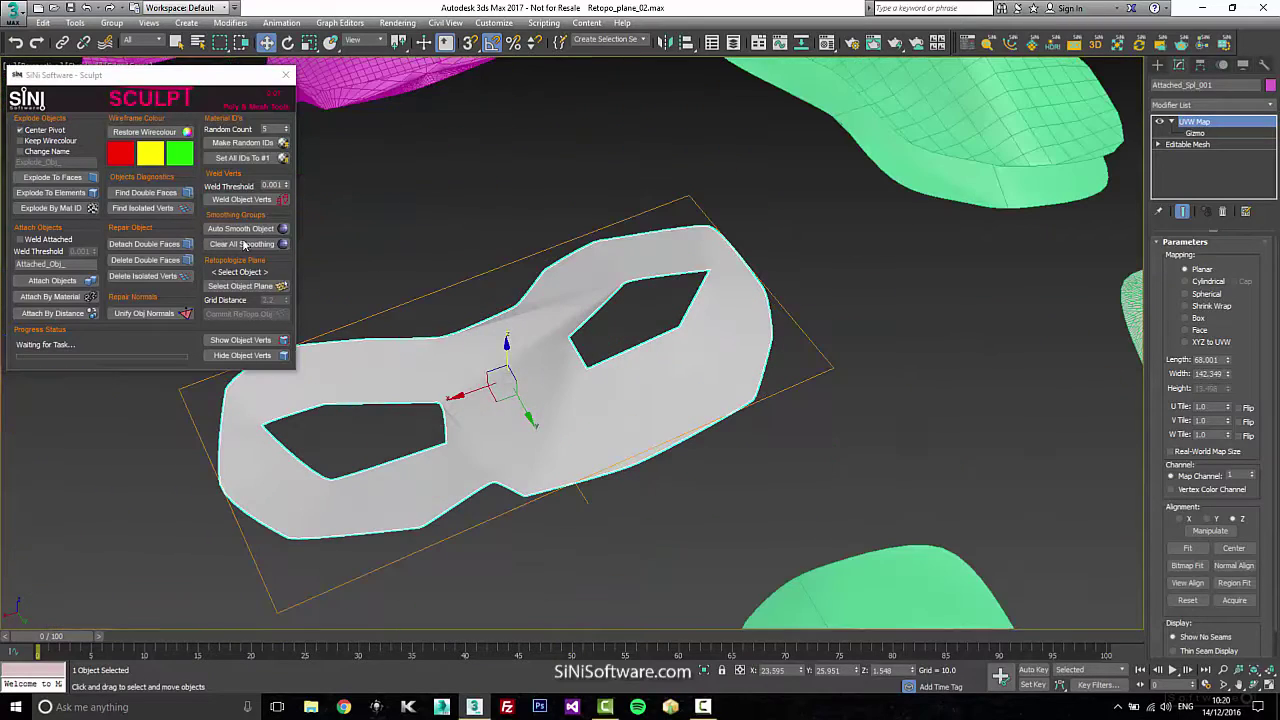
key(q)
click(508, 418)
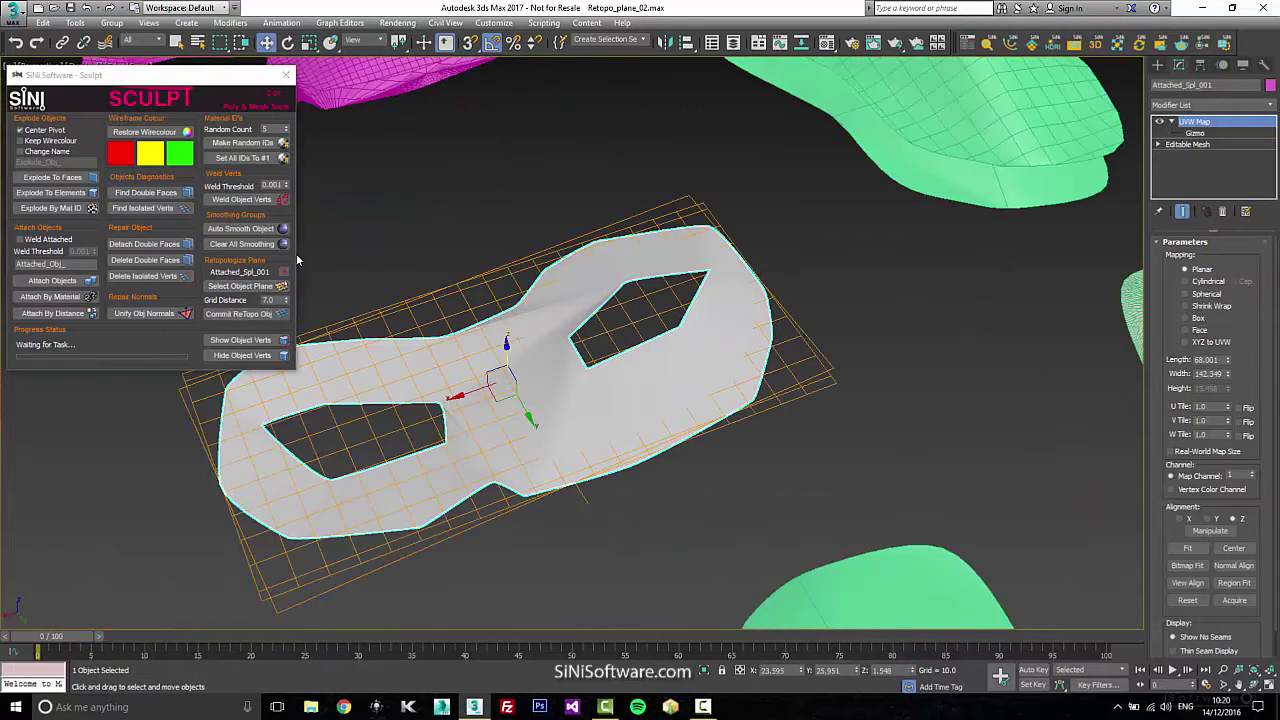
mouse_move(285, 300)
mouse_down()
mouse_move(286, 340)
mouse_move(287, 316)
mouse_up()
click(240, 313)
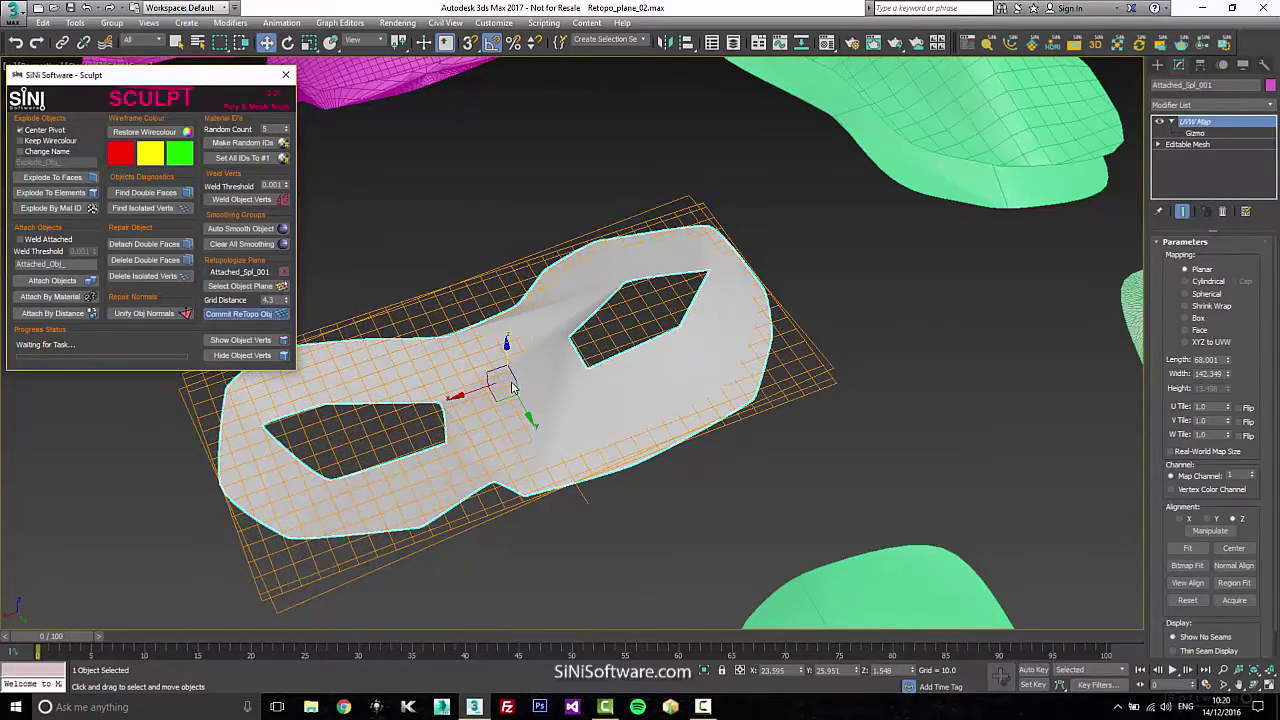
middle_drag(604, 379, 610, 365)
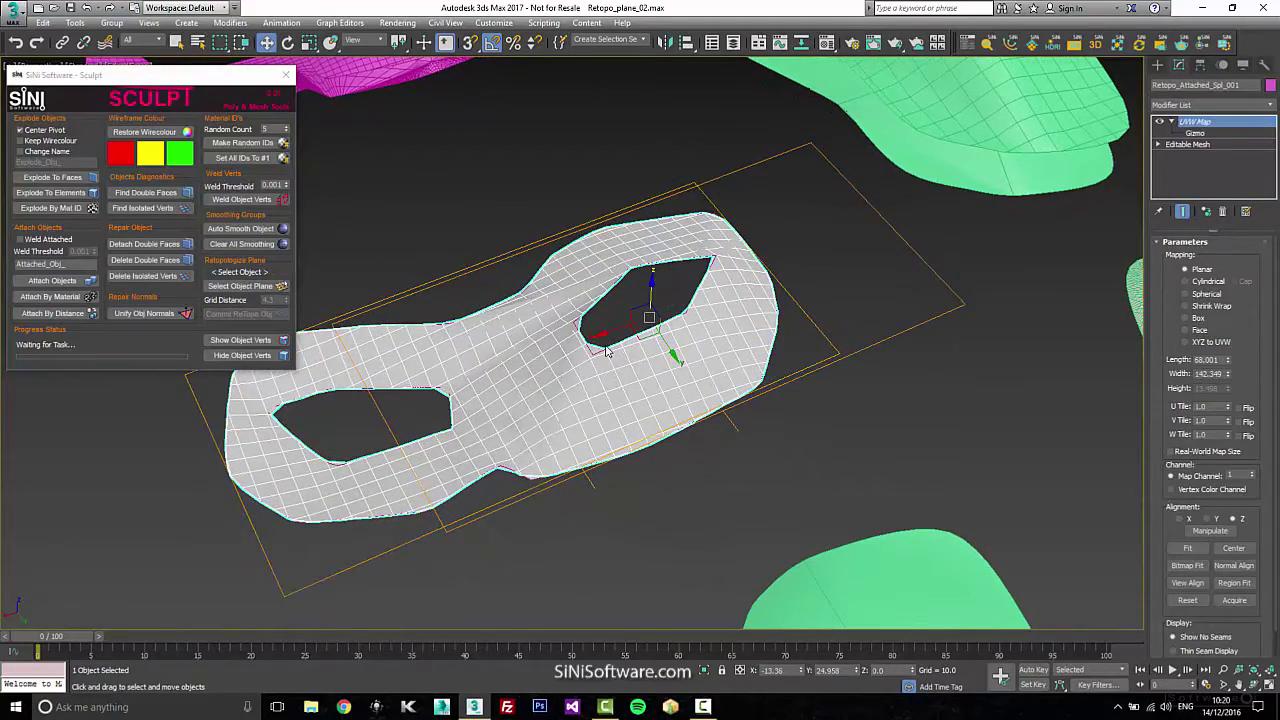
Step: Raise the retopologized grey mask mesh to a Z of about 7.6 and compare its grid with the original
drag(651, 292, 657, 334)
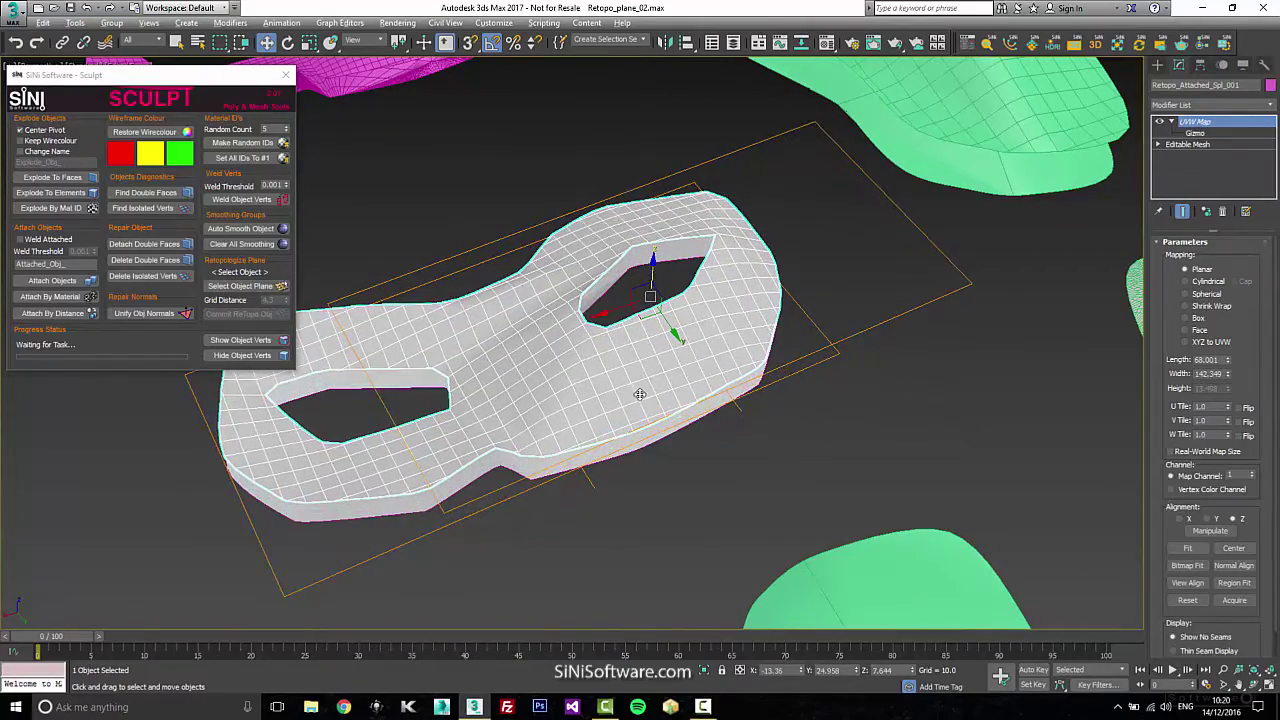
alt+middle_drag(639, 394, 860, 462)
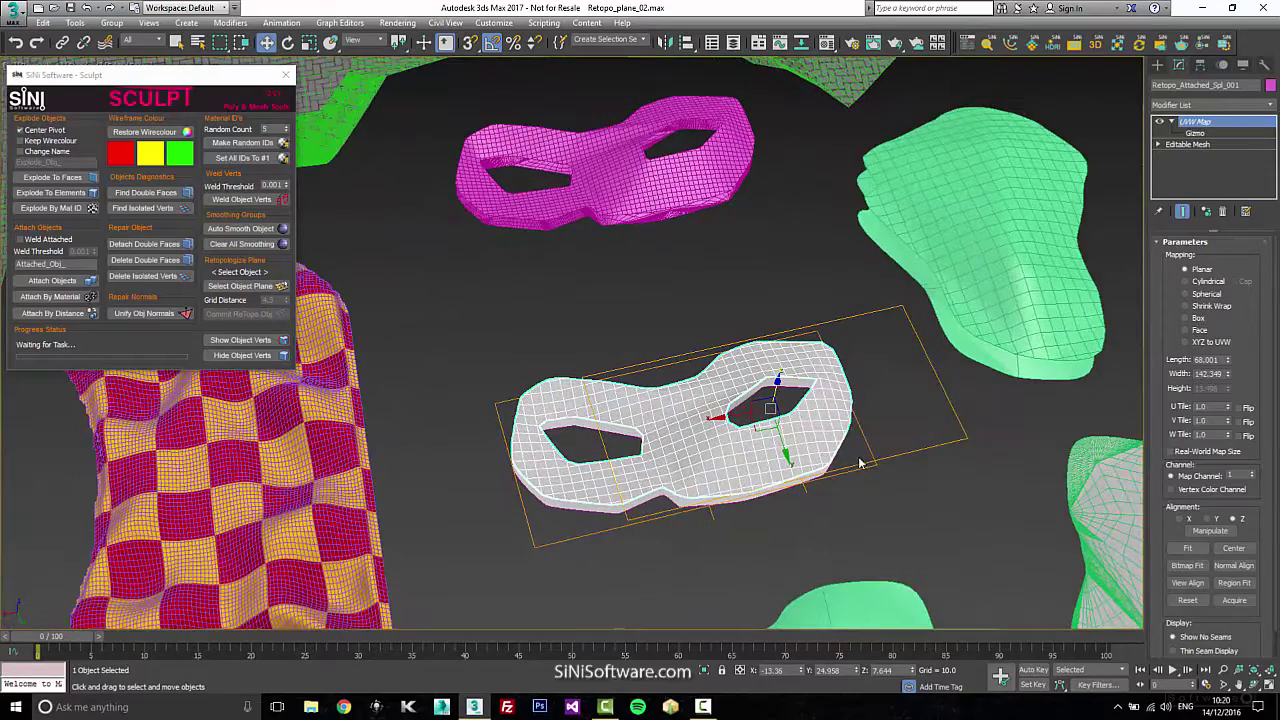
scroll(742, 484, up, 3)
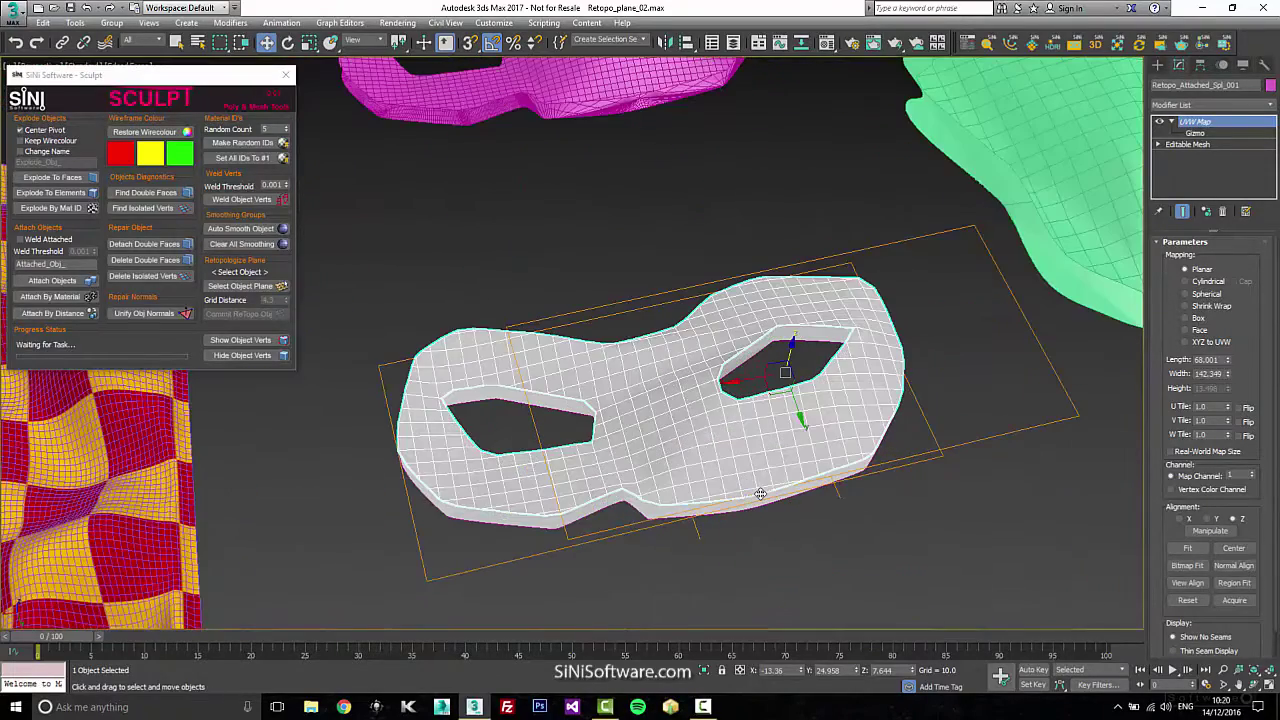
scroll(760, 494, up, 3)
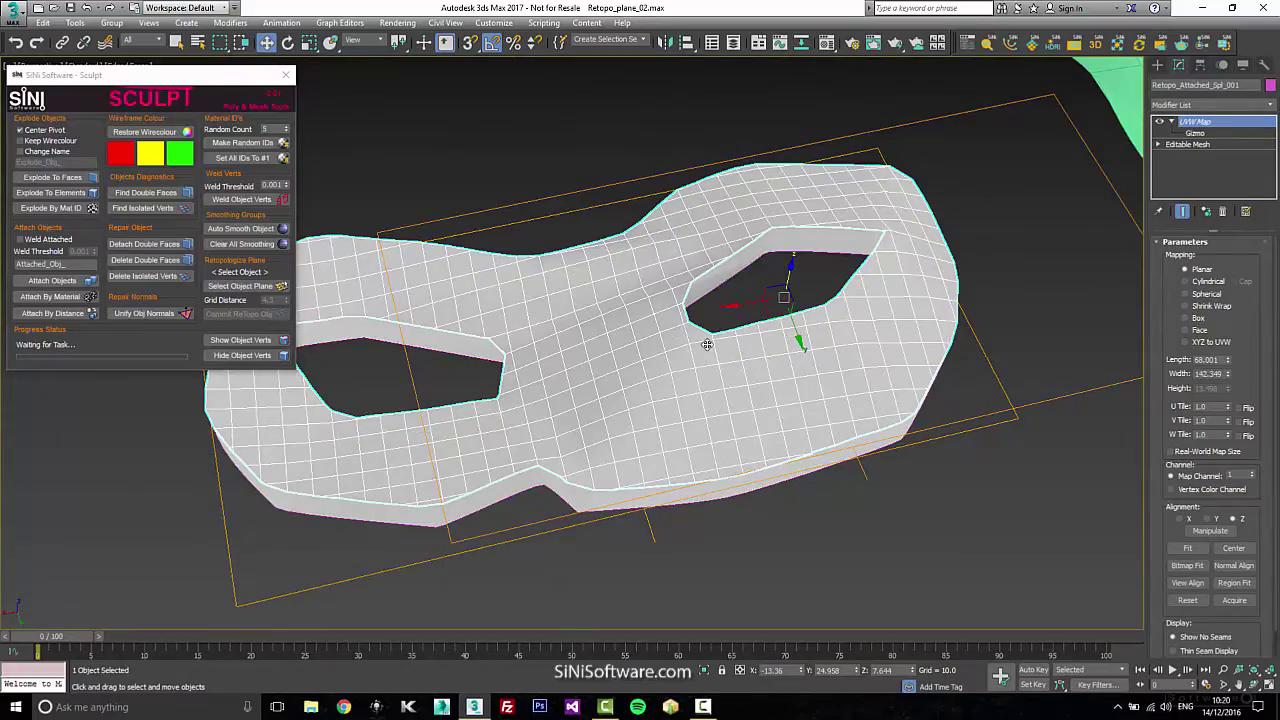
scroll(778, 455, down, 6)
alt+middle_drag(778, 455, 770, 442)
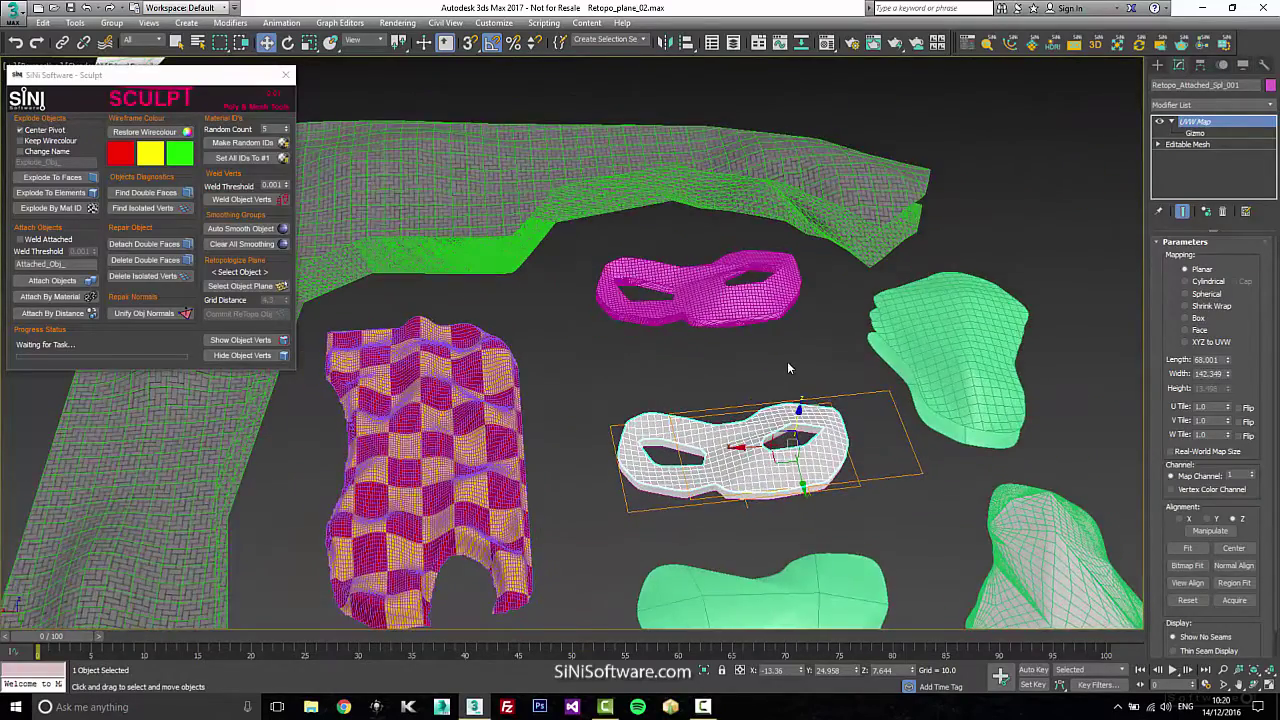
Step: Try moving one Google Earth terrain tile about 20 units along Y, and undo the move
middle_drag(636, 281, 736, 474)
middle_drag(505, 266, 520, 443)
scroll(520, 443, down, 6)
alt+middle_drag(640, 280, 657, 516)
scroll(648, 317, up, 4)
alt+middle_drag(638, 398, 640, 380)
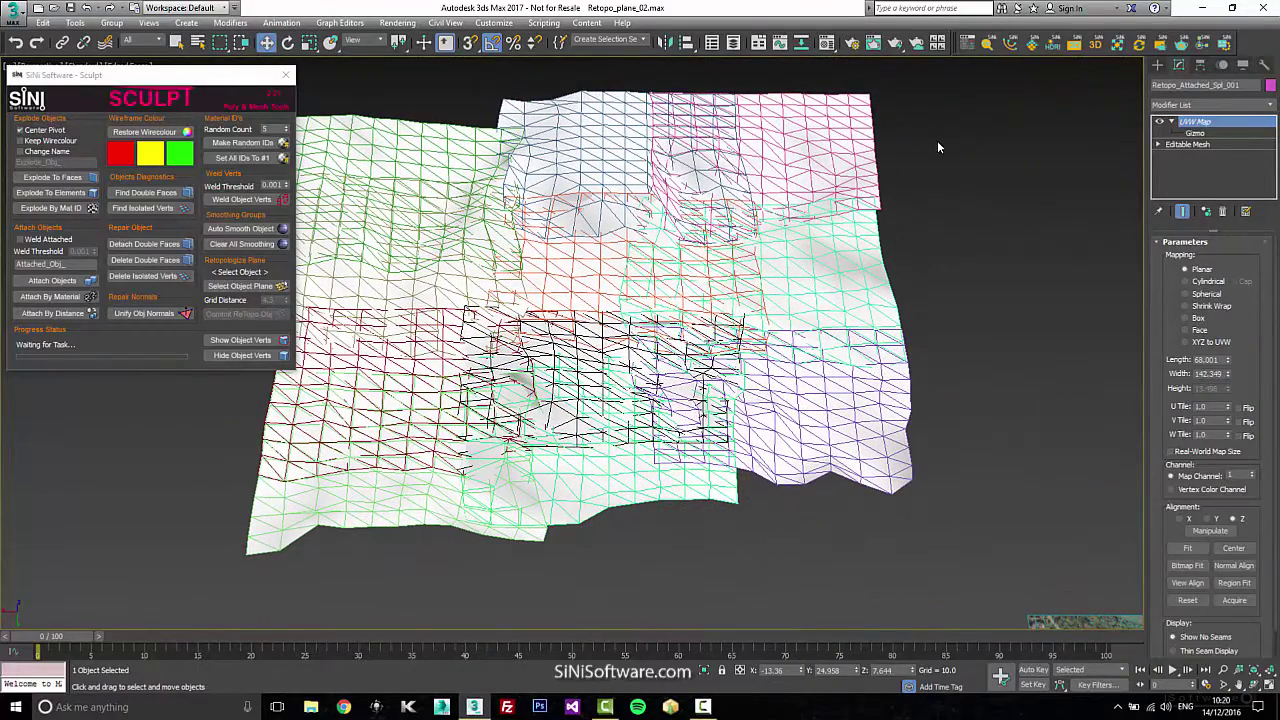
click(595, 410)
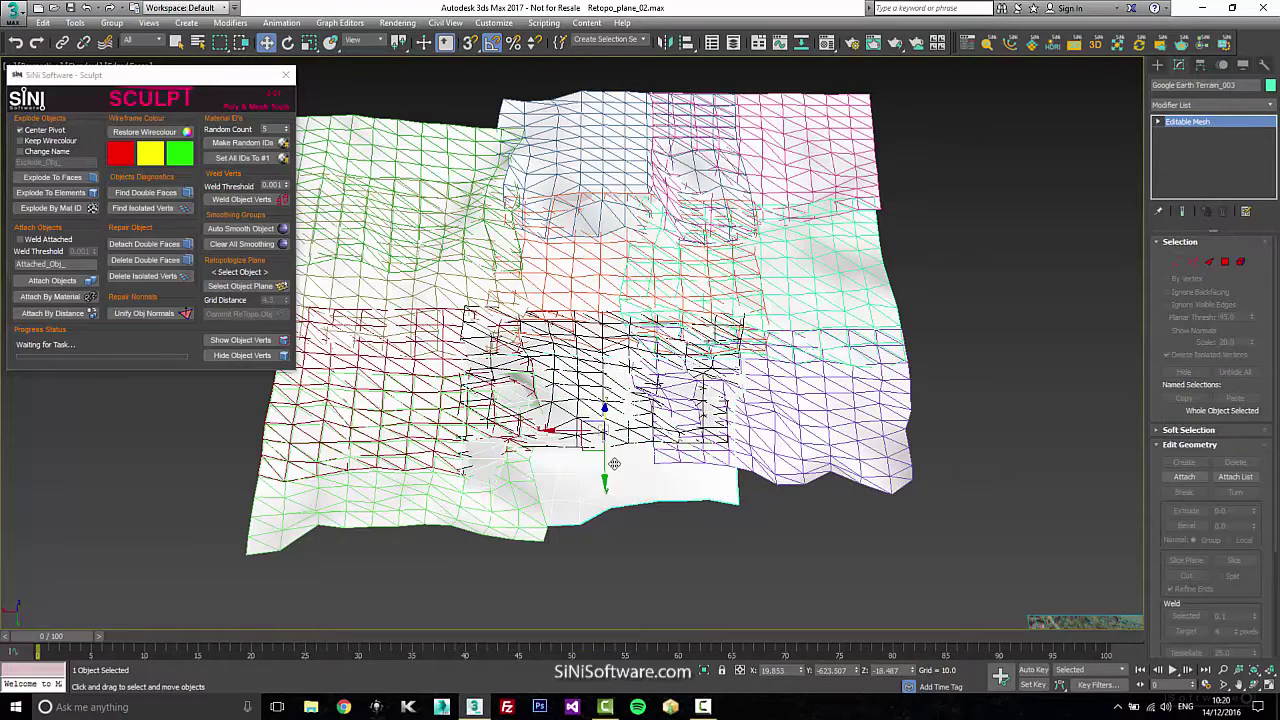
drag(605, 468, 605, 483)
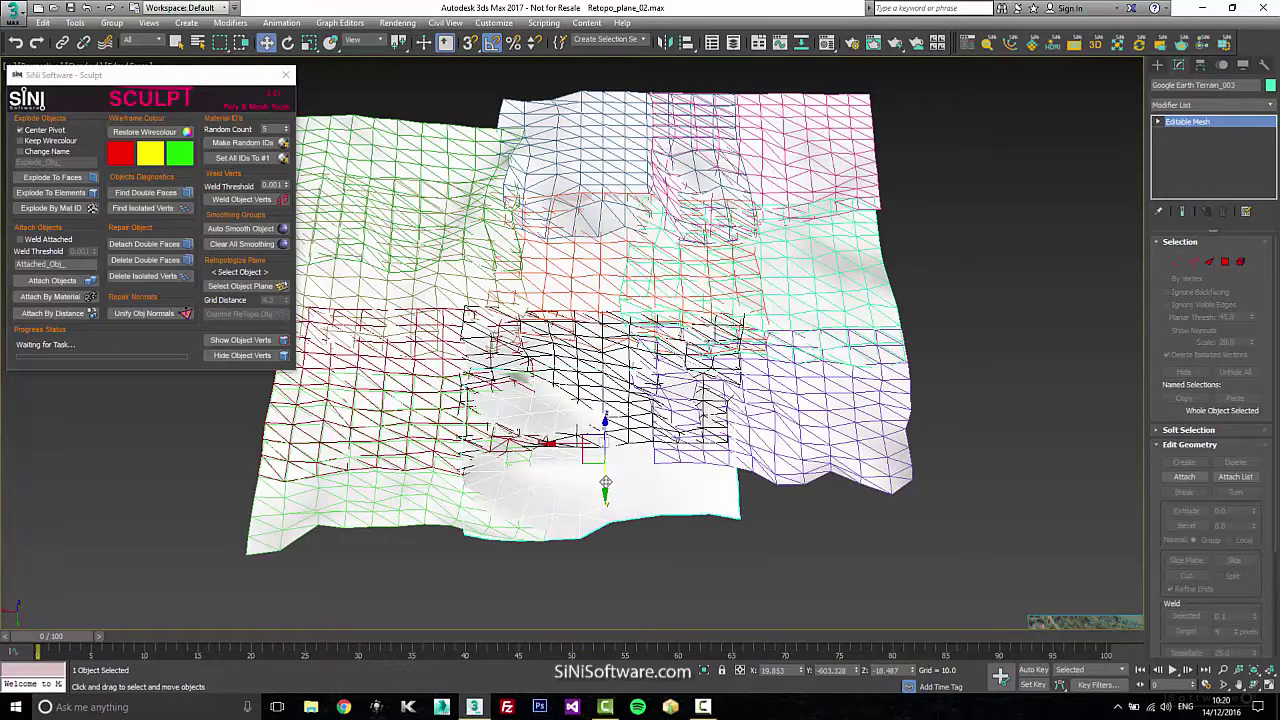
key(ctrl+z)
Step: Attach all the terrain tiles into one object and retopologize it with a grid distance of 10
key(ctrl+a)
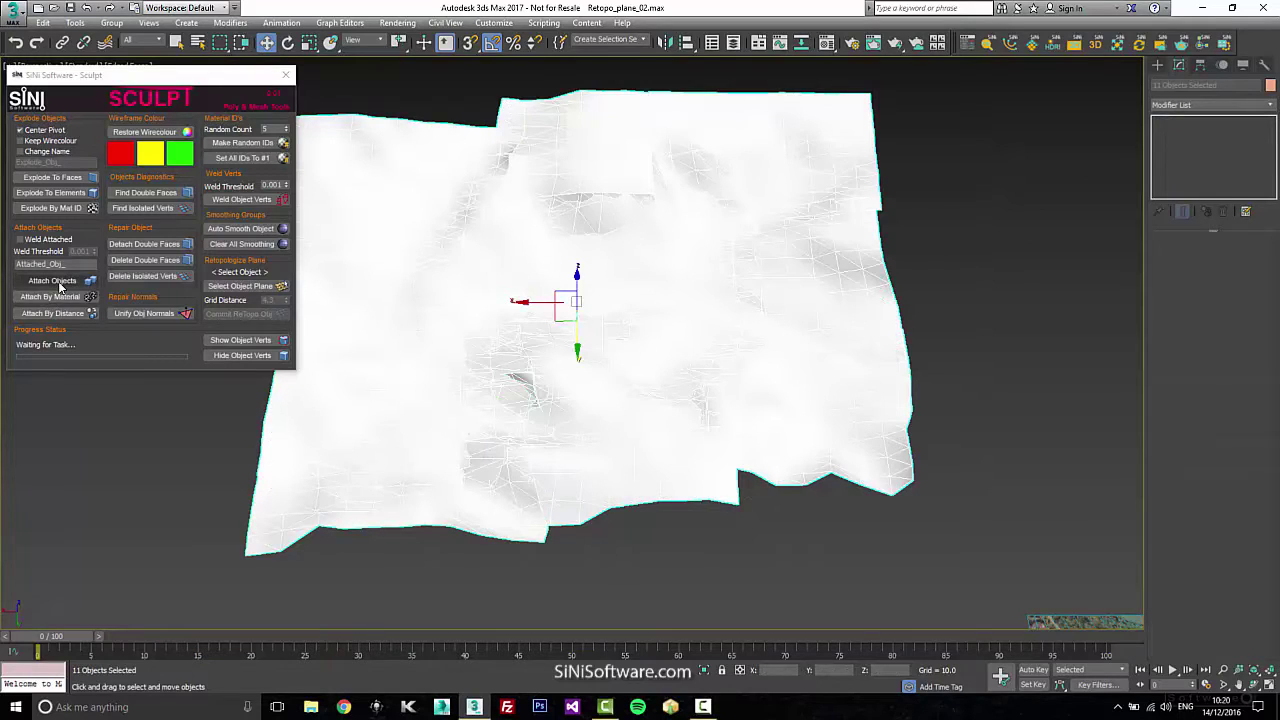
click(60, 287)
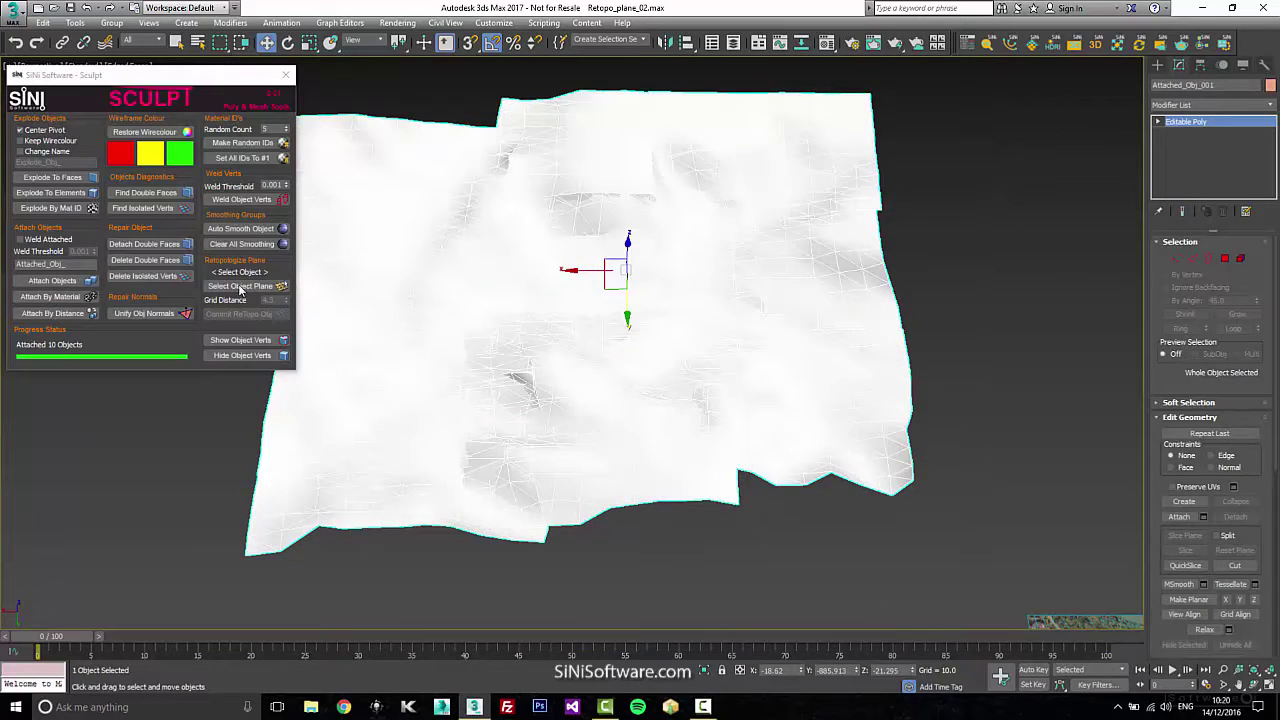
click(240, 287)
click(543, 298)
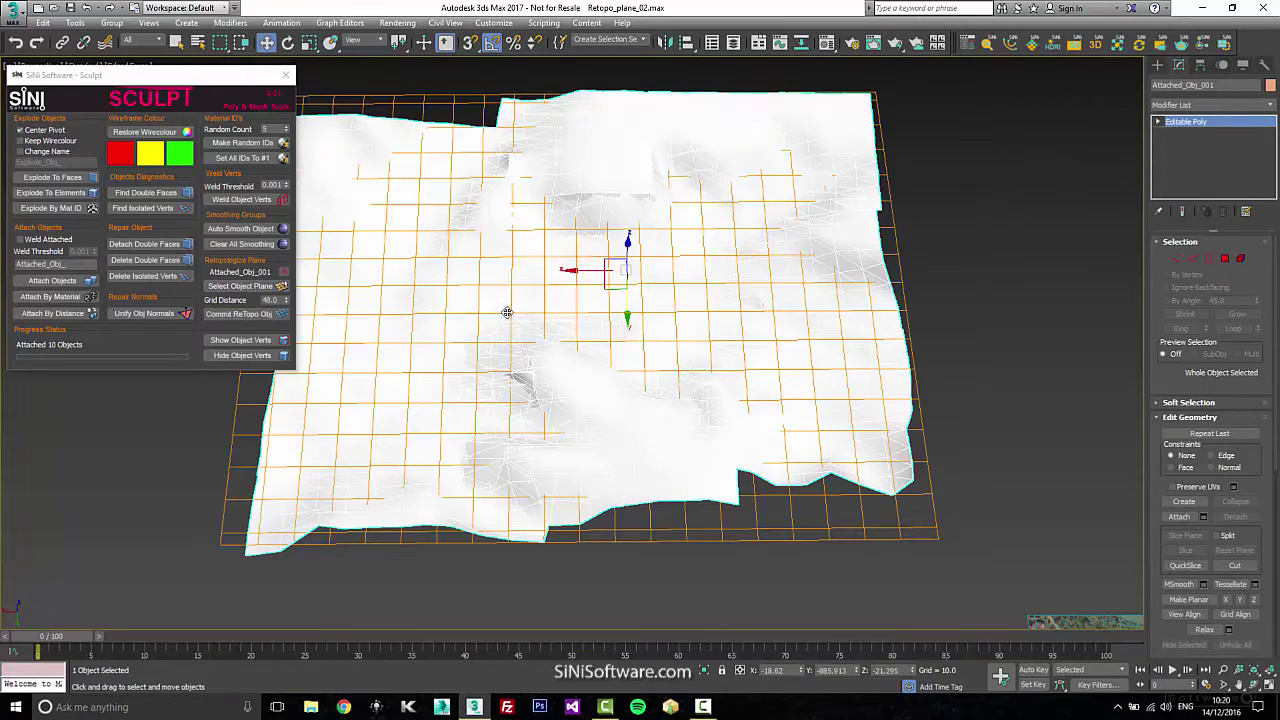
click(286, 305)
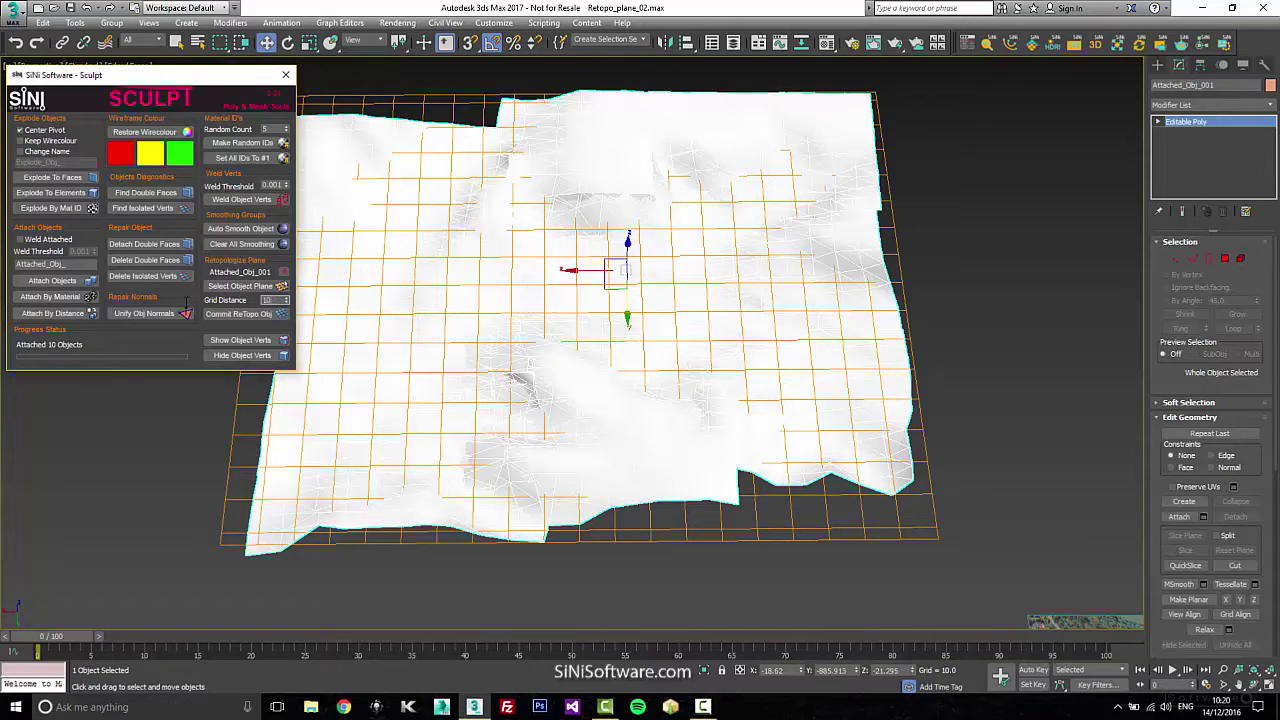
key(Return)
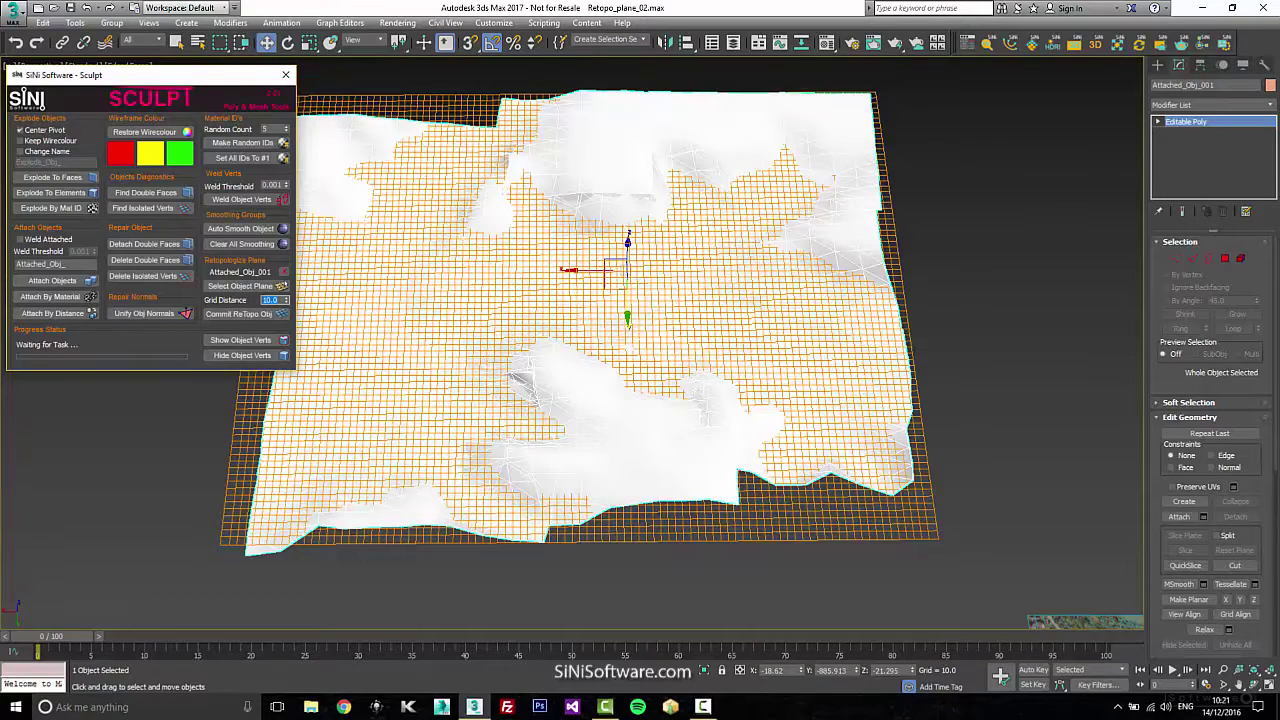
click(240, 314)
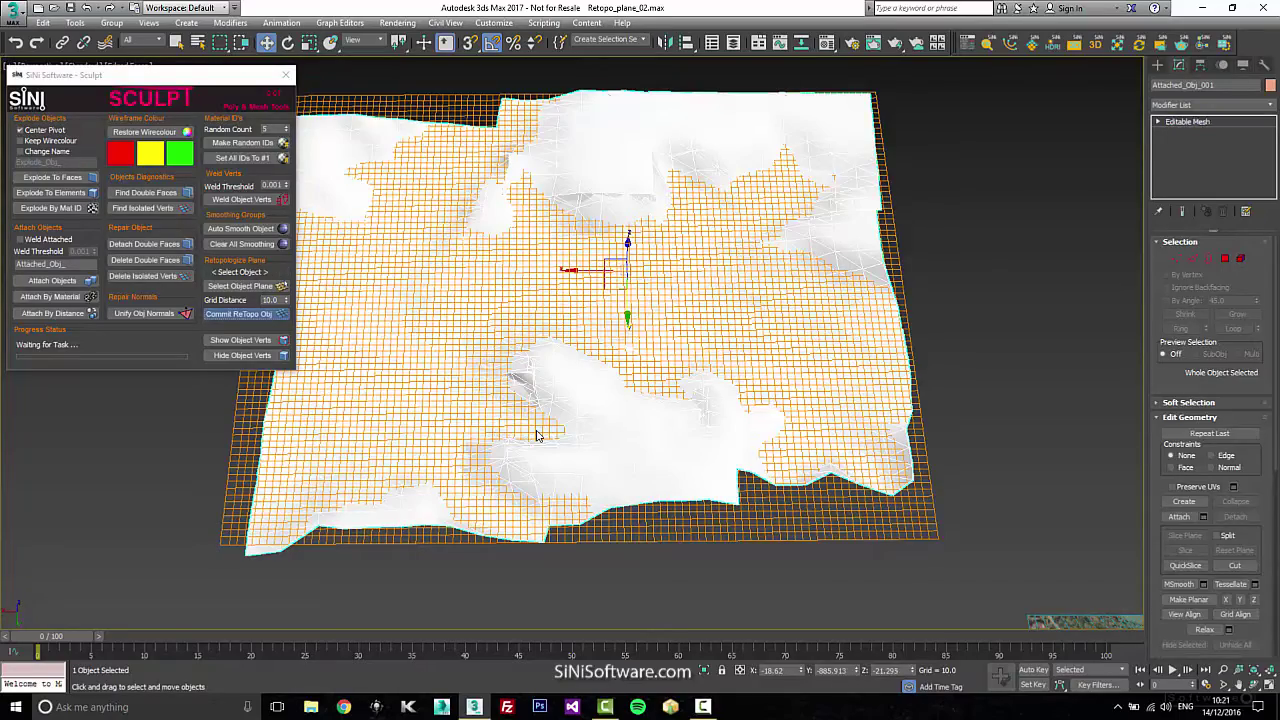
Step: Raise the retopologized terrain mesh to a Z of about 33 and compare it with the original terrain
alt+middle_drag(602, 393, 680, 495)
middle_drag(893, 467, 653, 451)
scroll(653, 451, down, 5)
middle_drag(890, 426, 796, 379)
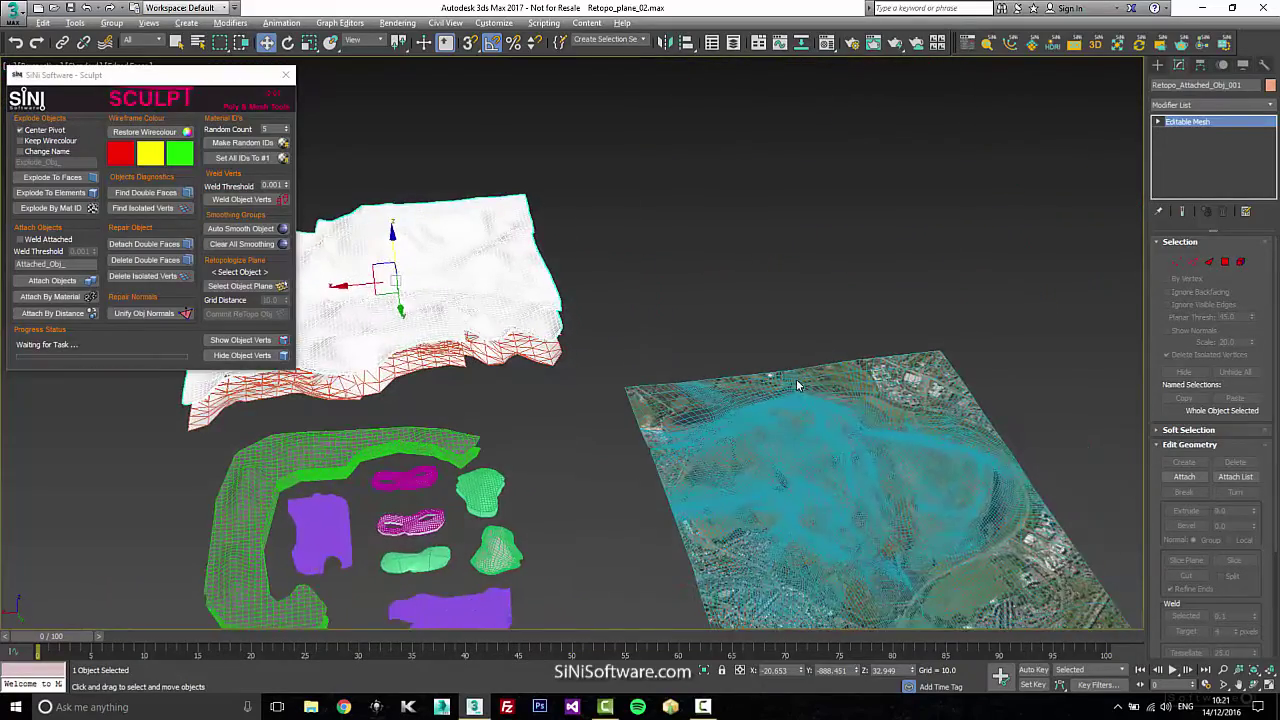
Step: Retopologize the aerial-textured mountain surface with a coarse grid distance of 37.9
click(826, 492)
scroll(731, 415, up, 4)
scroll(731, 412, down, 2)
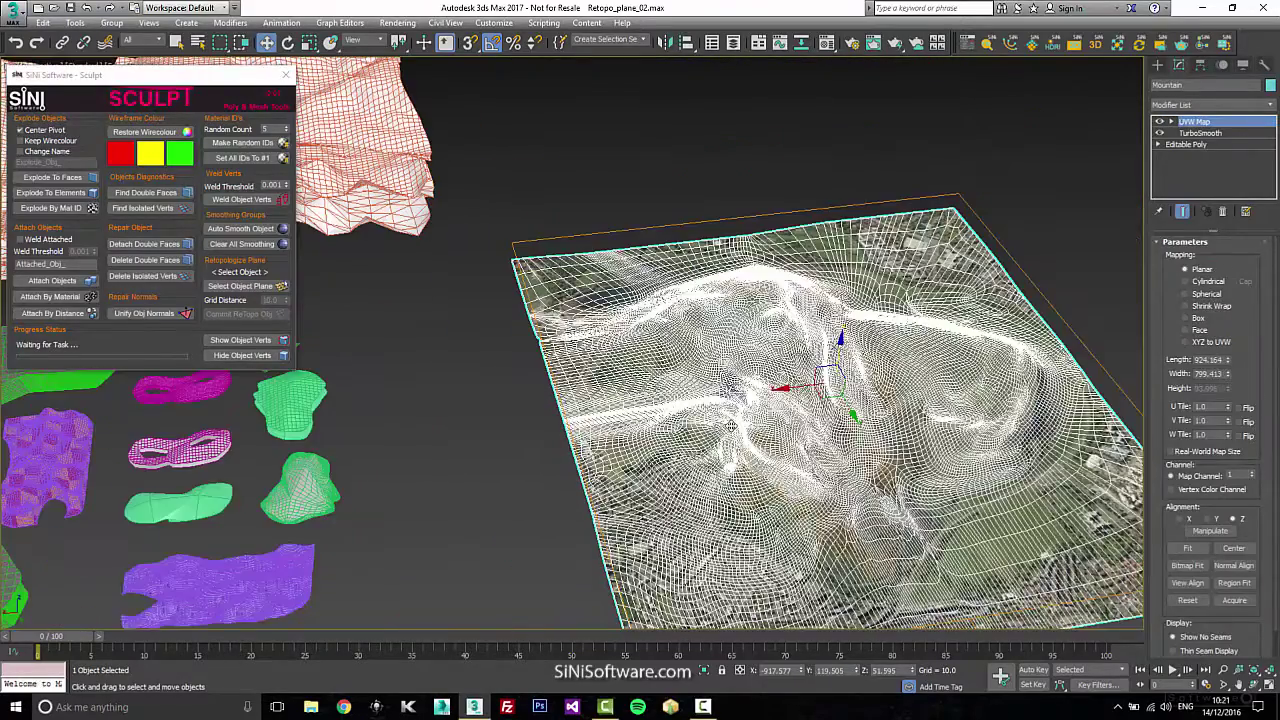
alt+middle_drag(731, 410, 642, 302)
click(240, 286)
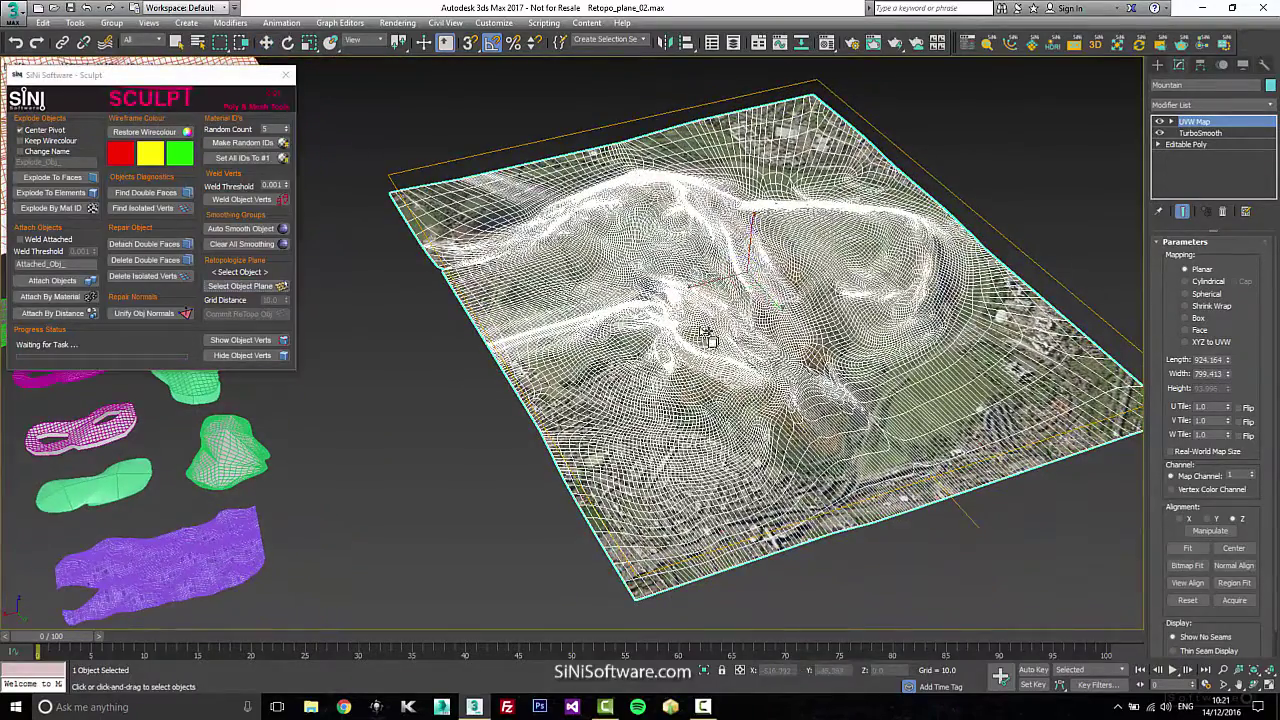
drag(286, 302, 285, 369)
click(281, 314)
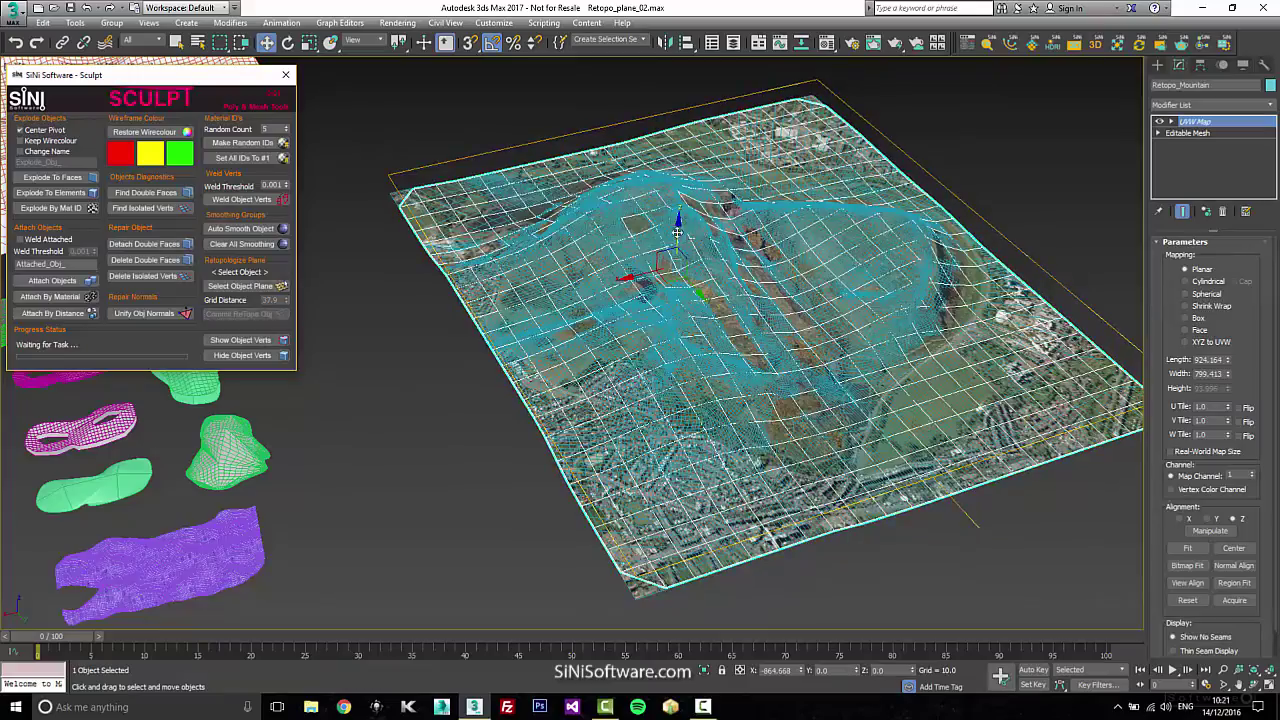
Step: Raise the retopologized mountain mesh to a Z of about 76 and review it alongside the other retopologized surfaces
drag(676, 233, 675, 192)
alt+middle_drag(783, 389, 763, 346)
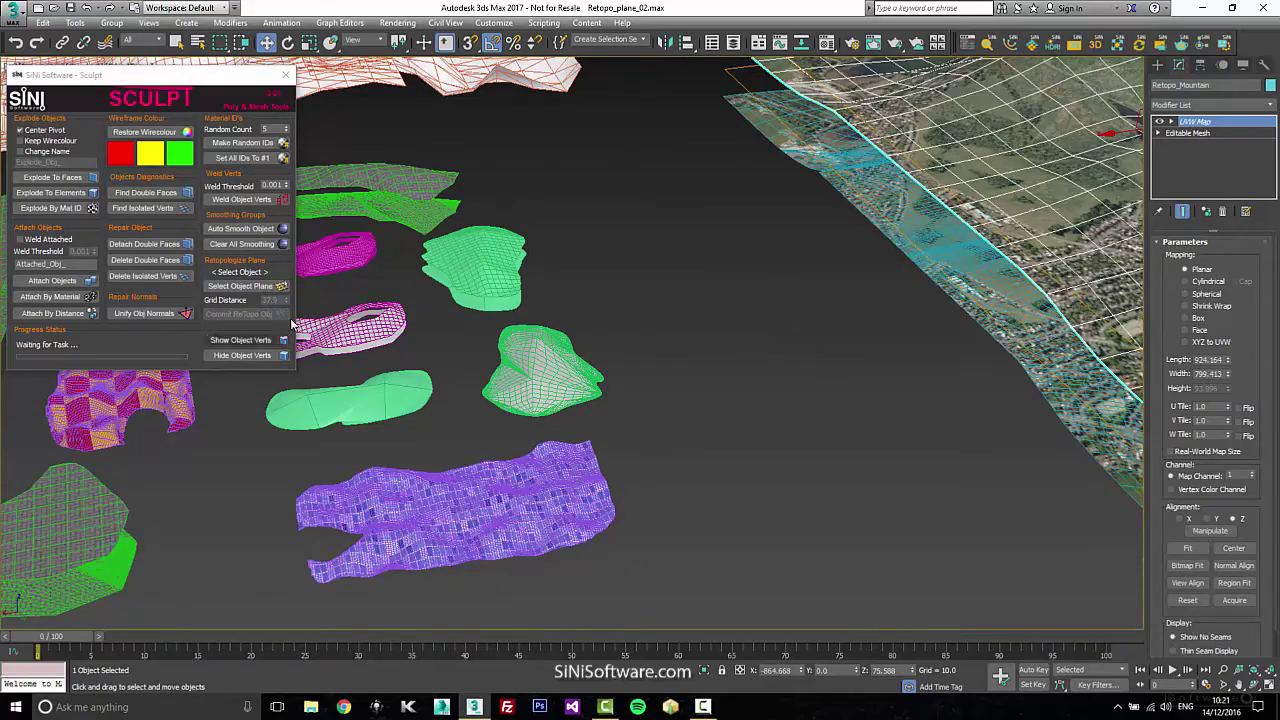
middle_drag(651, 377, 713, 416)
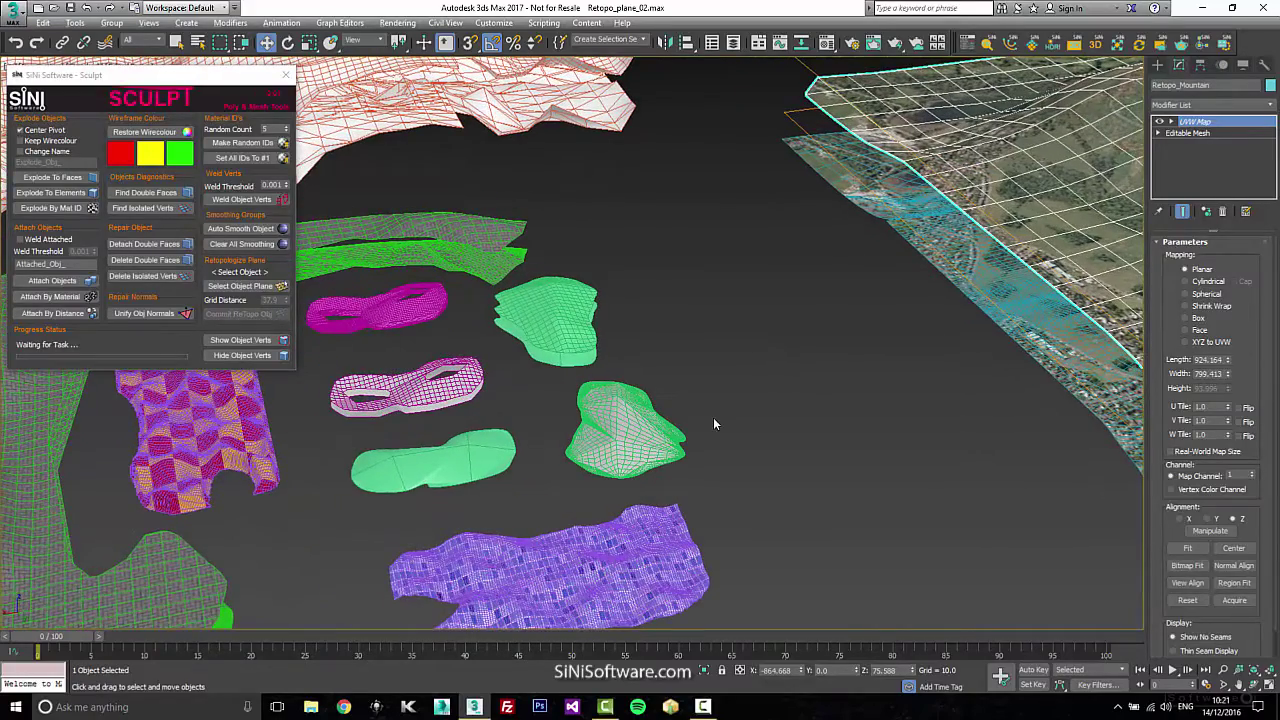
scroll(716, 416, up, 3)
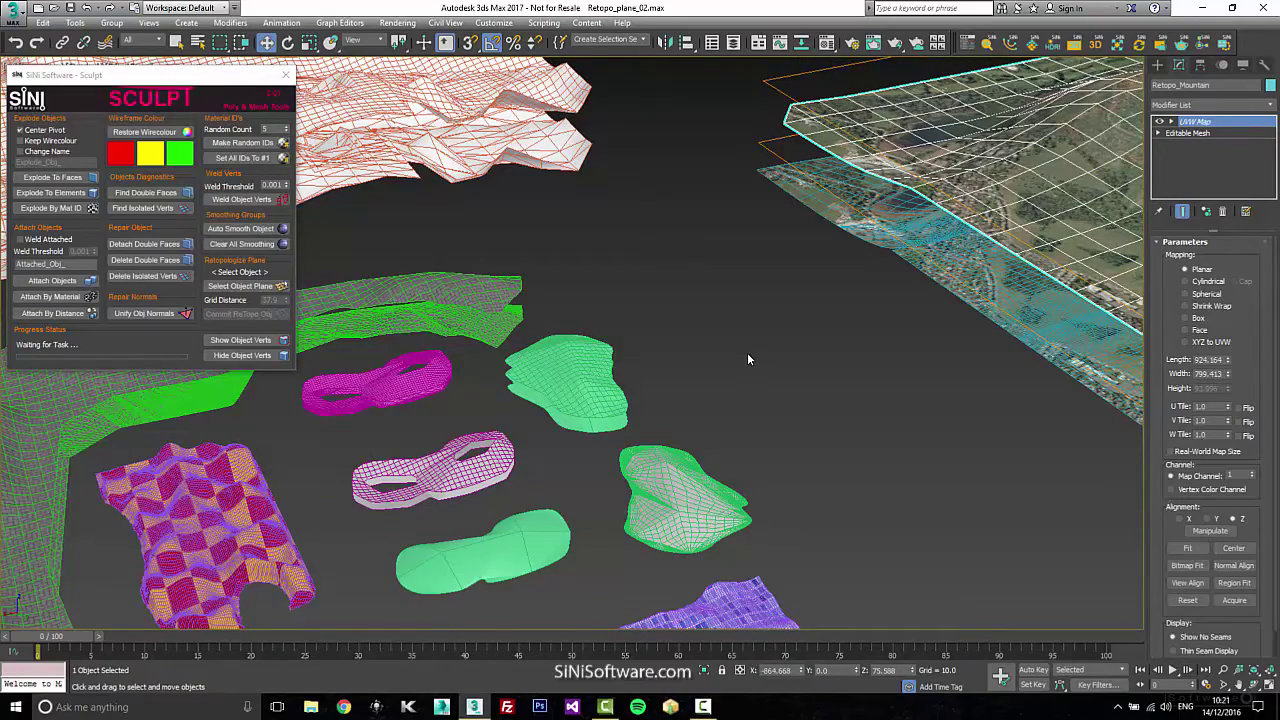
scroll(766, 322, up, 3)
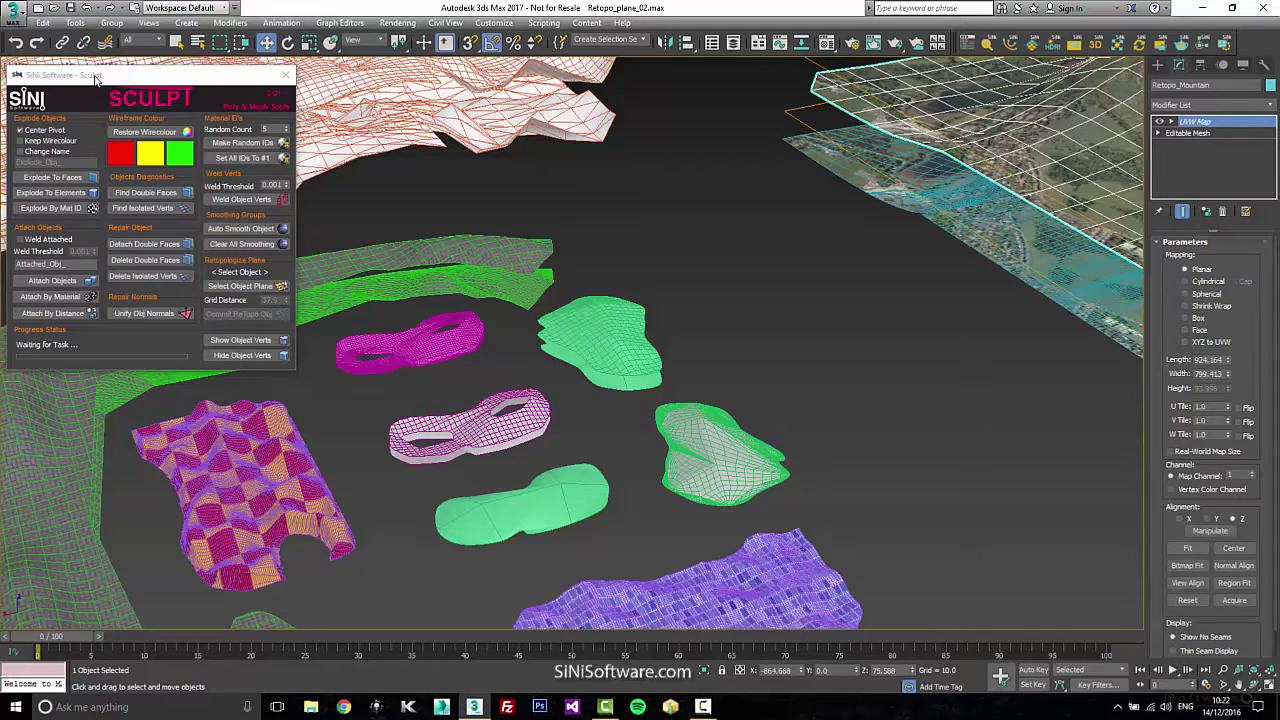
drag(95, 75, 152, 75)
click(630, 333)
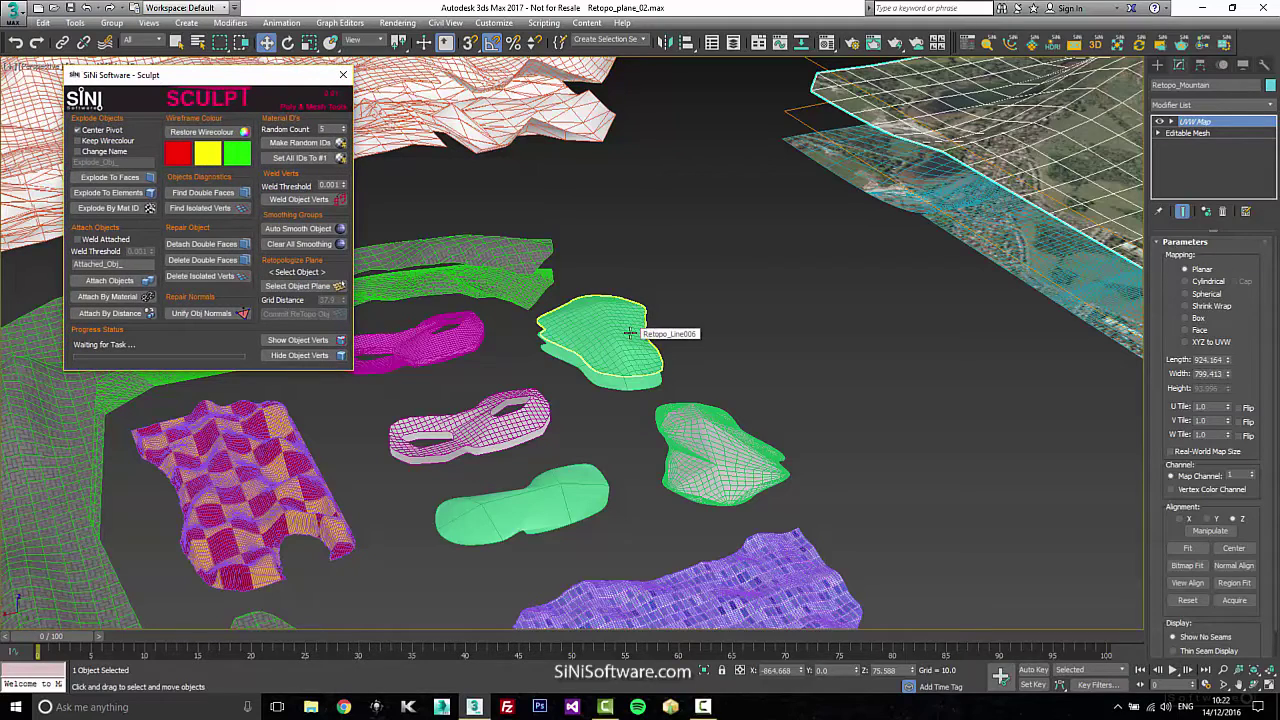
click(724, 600)
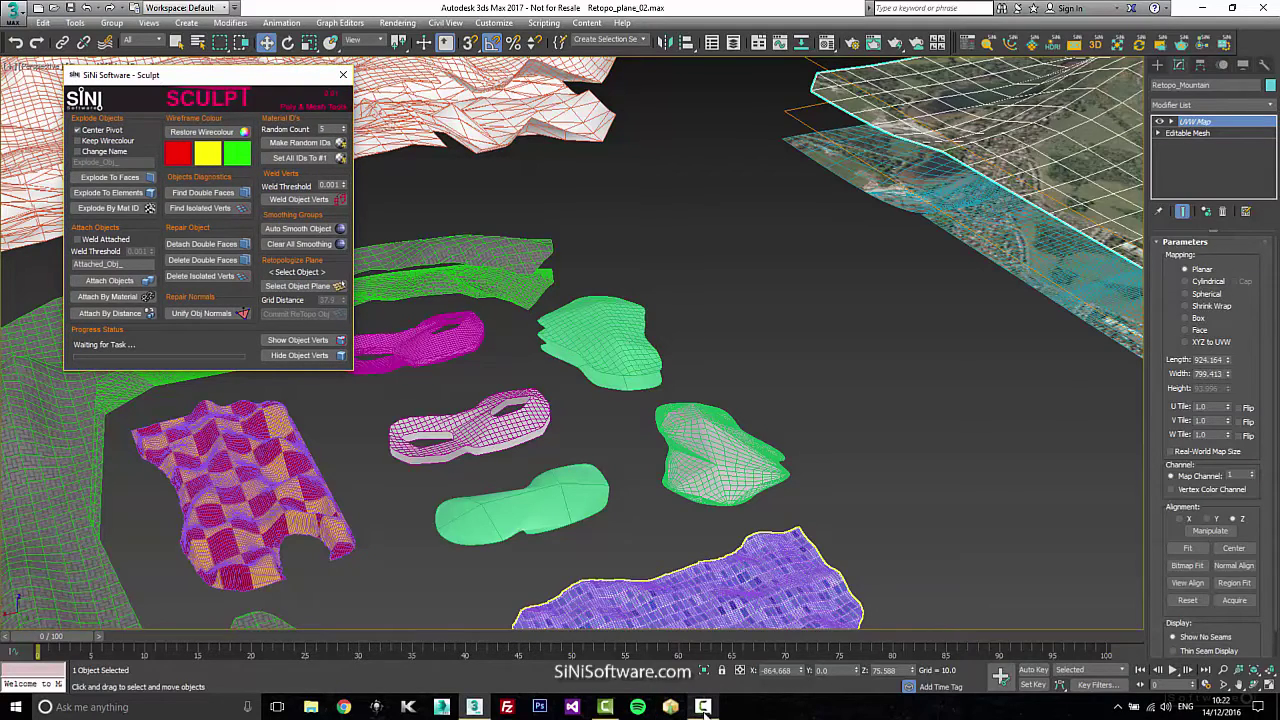